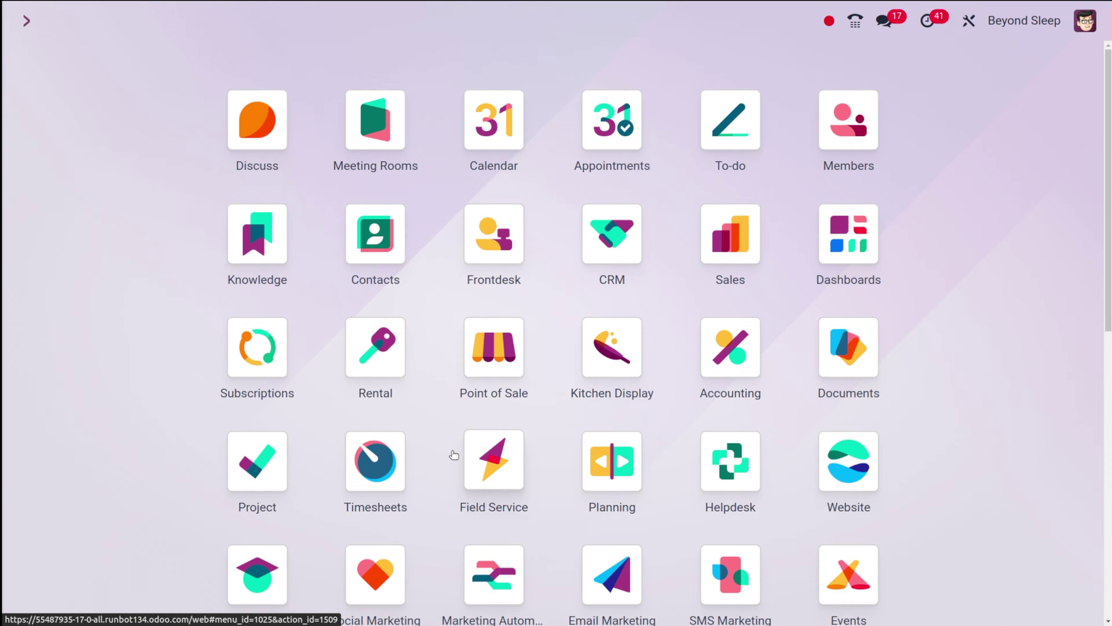
Search the app launcher for the Purchase app and open it
text(pu)
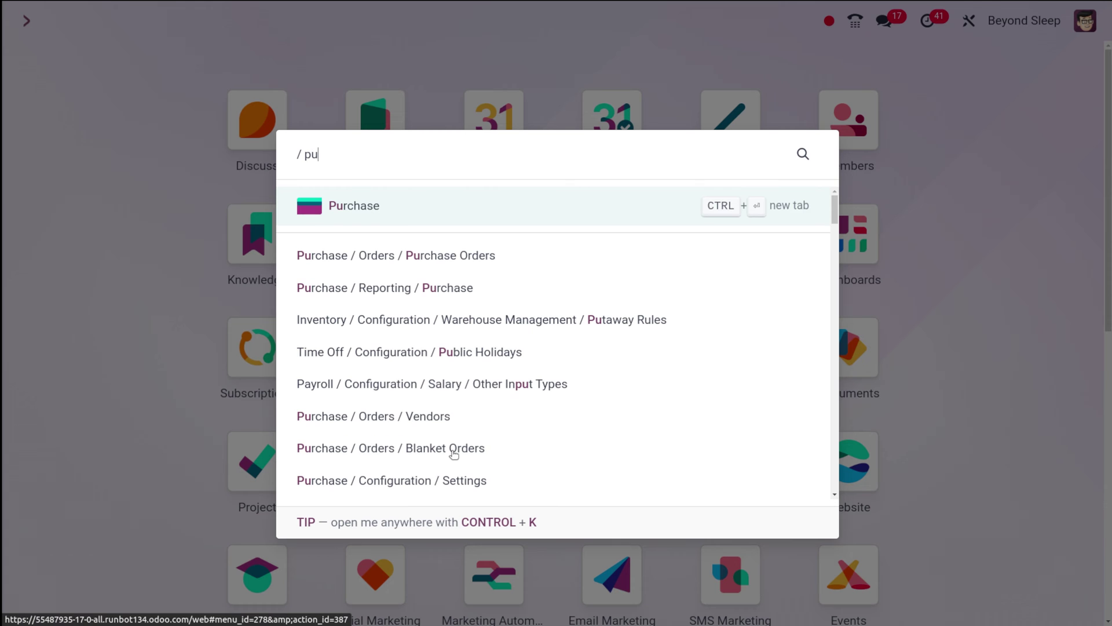
click(459, 207)
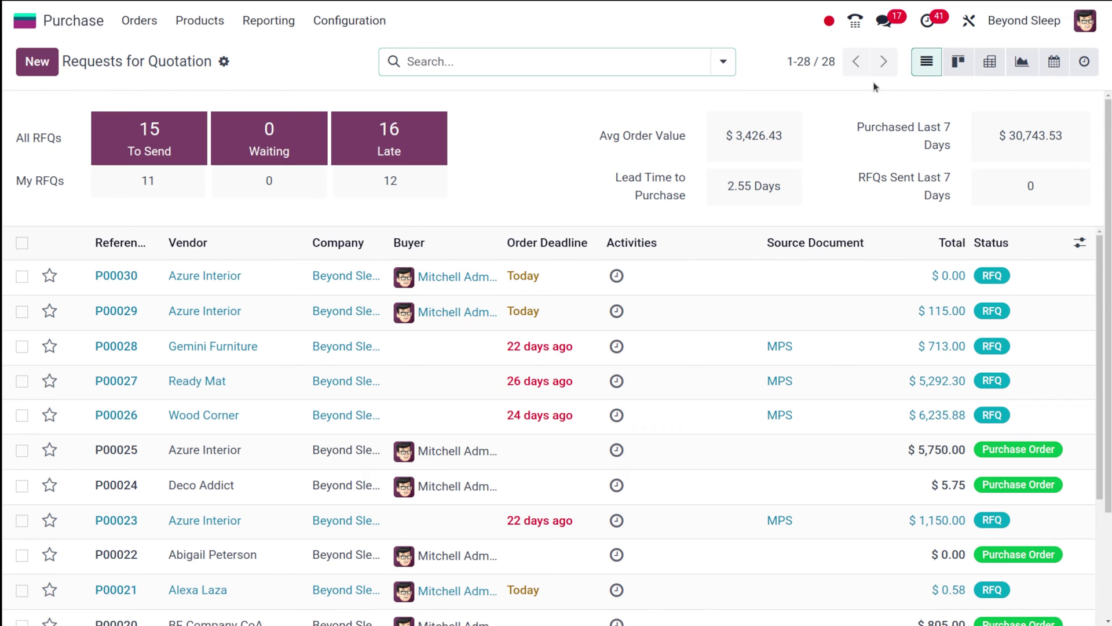
View the requests for quotation as kanban, pivot, graph, calendar and activity views, and return to the list view
click(956, 65)
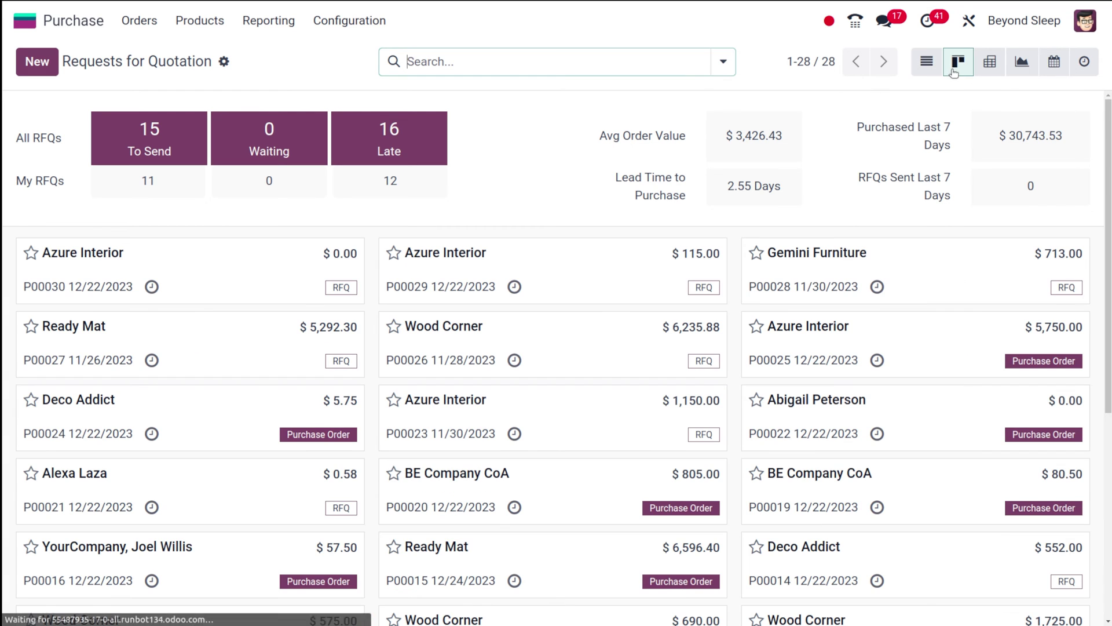
click(990, 62)
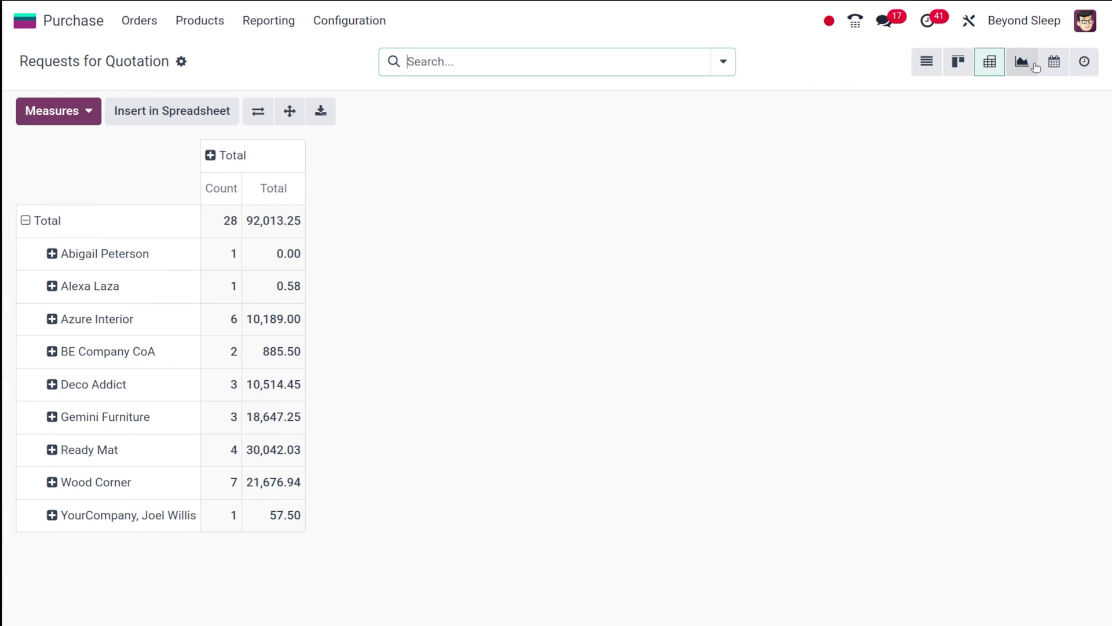
click(1022, 62)
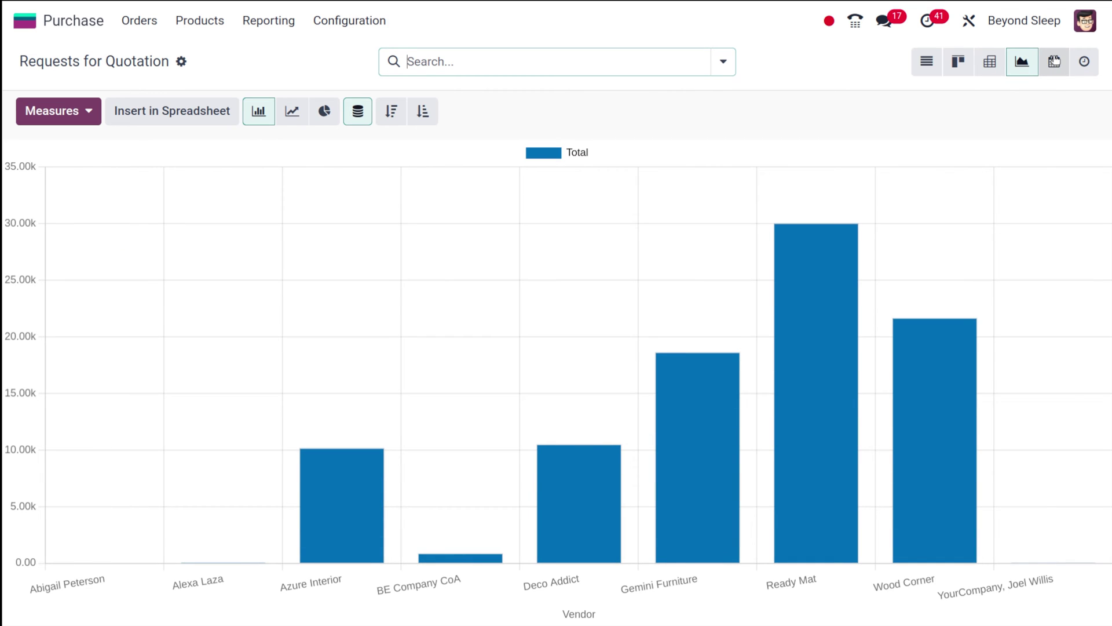
click(1055, 62)
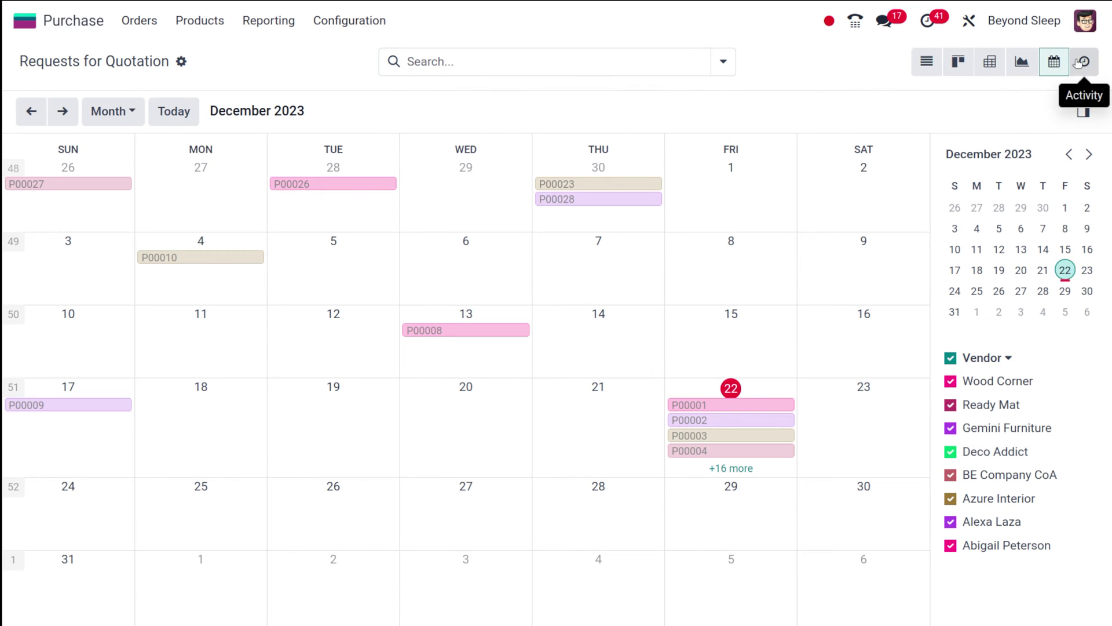
click(1080, 62)
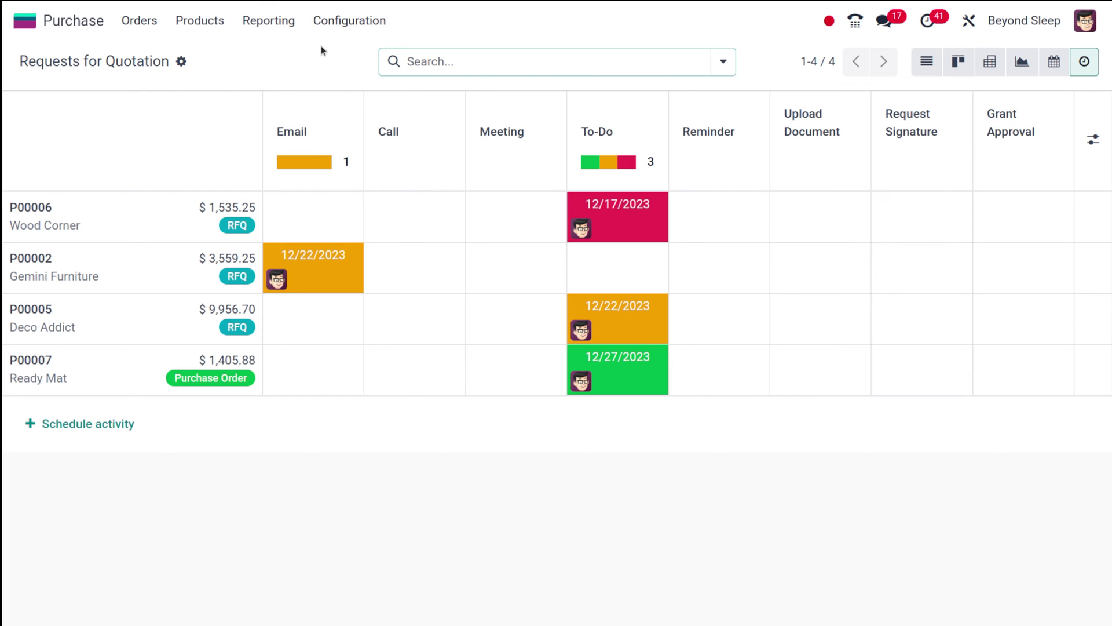
click(927, 61)
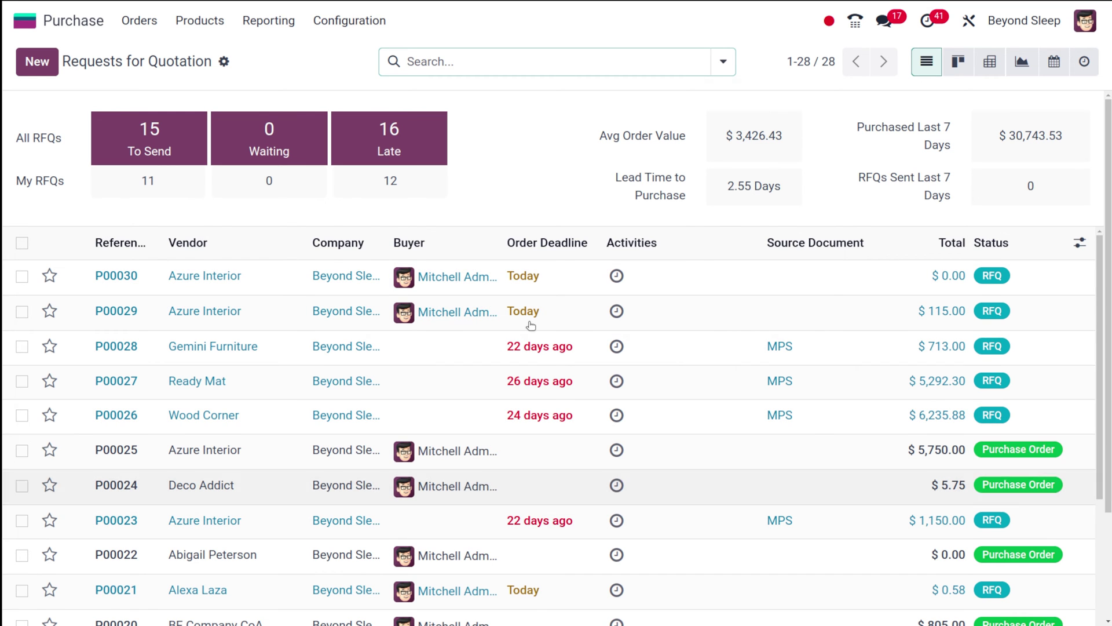
Look at the list of confirmed purchase orders and return to the requests for quotation
click(127, 24)
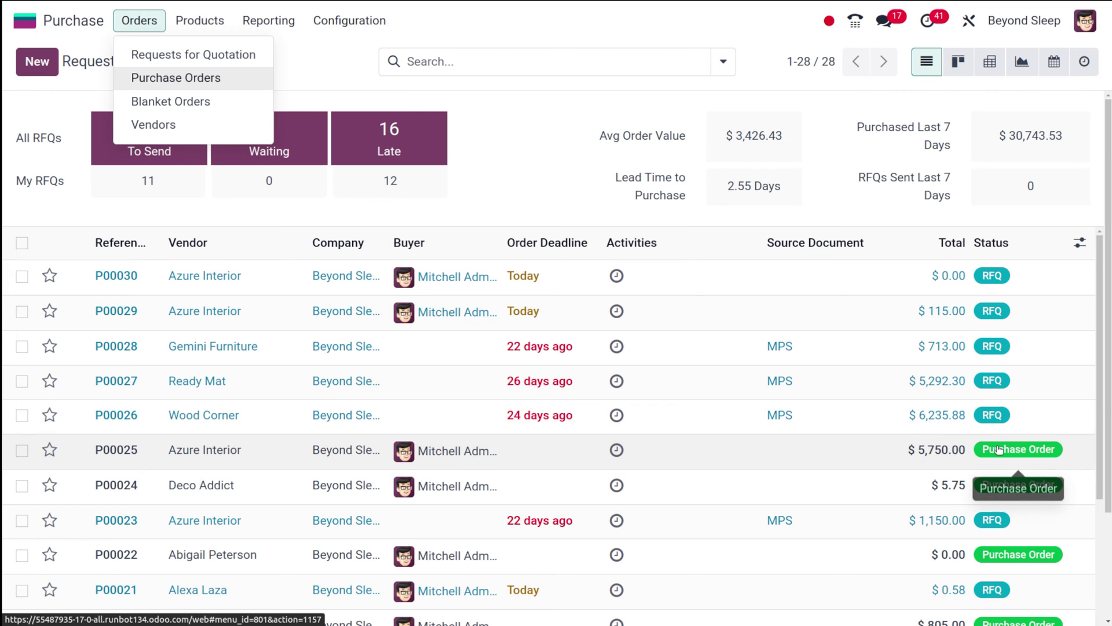
click(217, 78)
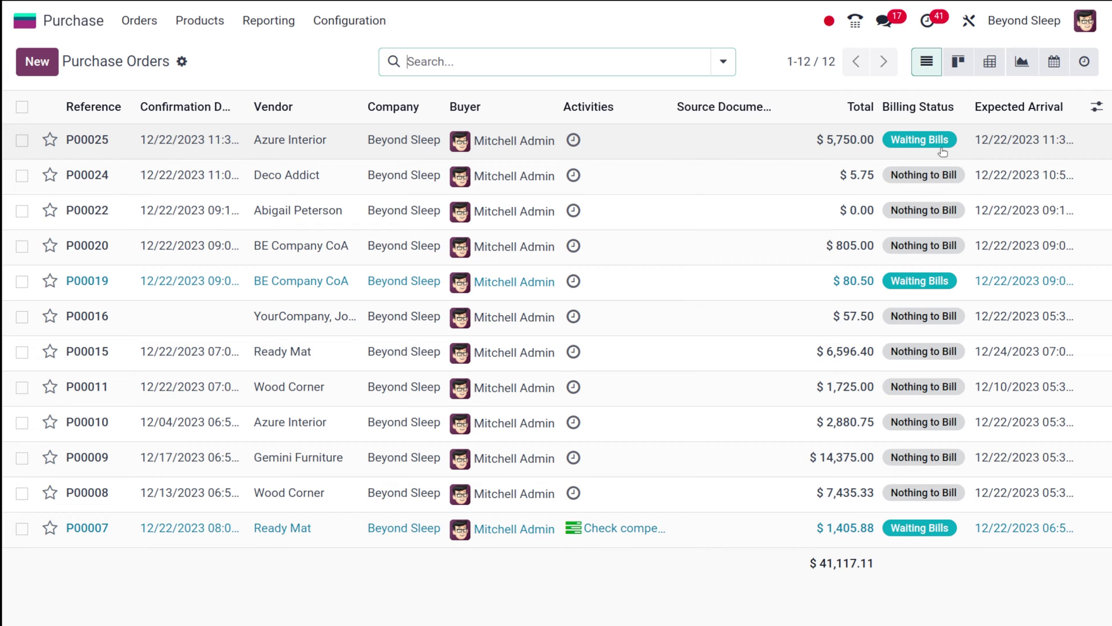
click(141, 20)
click(138, 53)
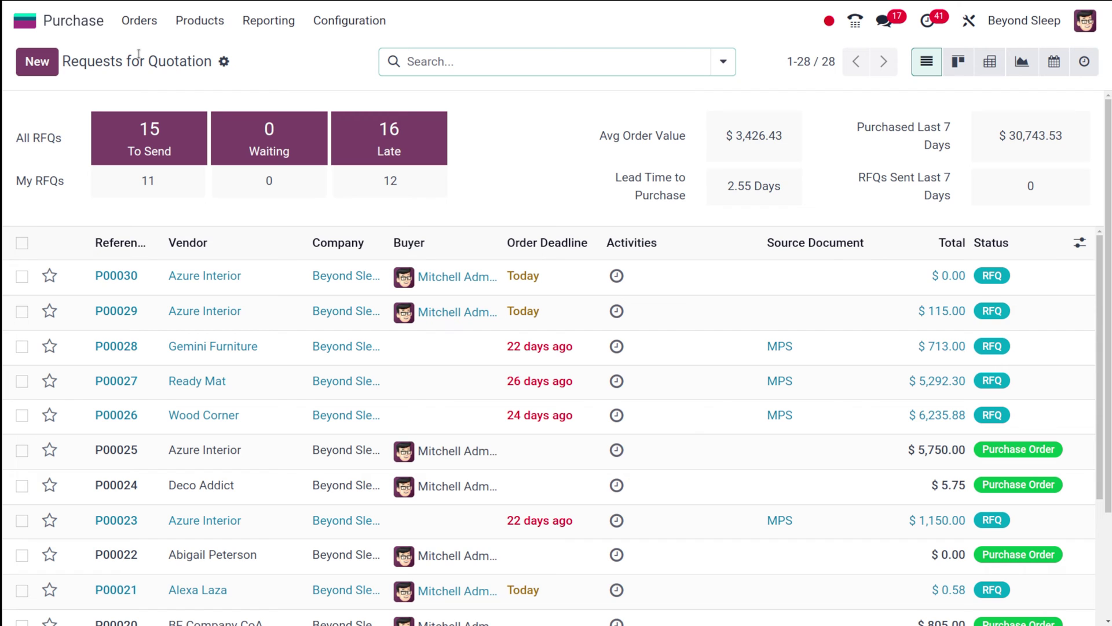
Create a new request for quotation and choose the sixth suggested contact as its vendor
click(35, 64)
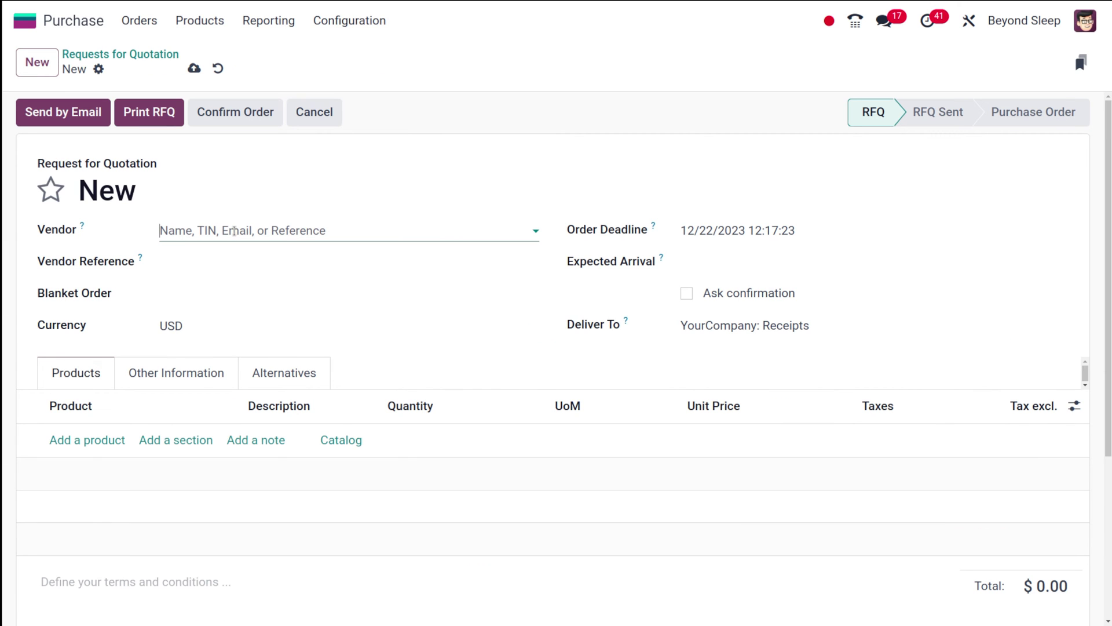
click(235, 231)
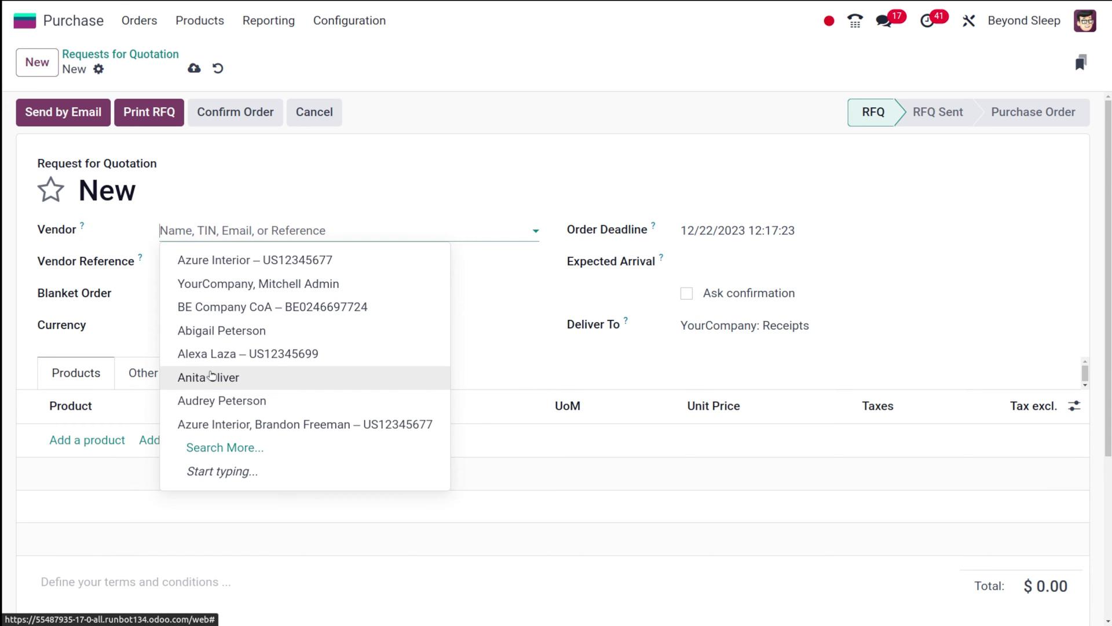
click(211, 376)
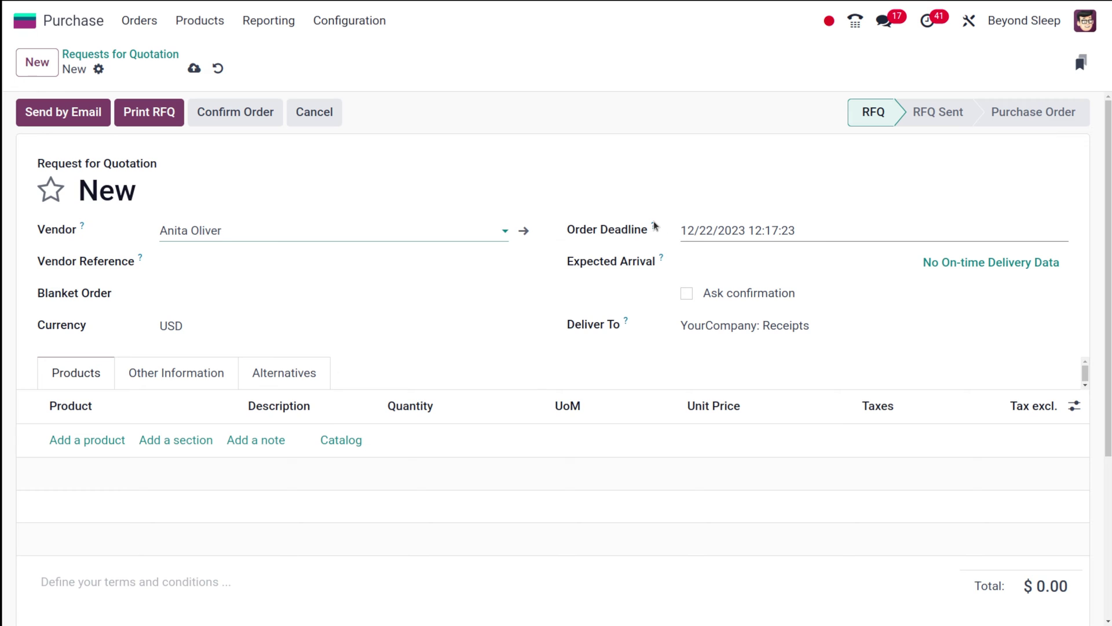
Set the expected arrival to 12/30/2023 12:00:00 and enable Ask confirmation on the request for quotation
mouse_move(653, 227)
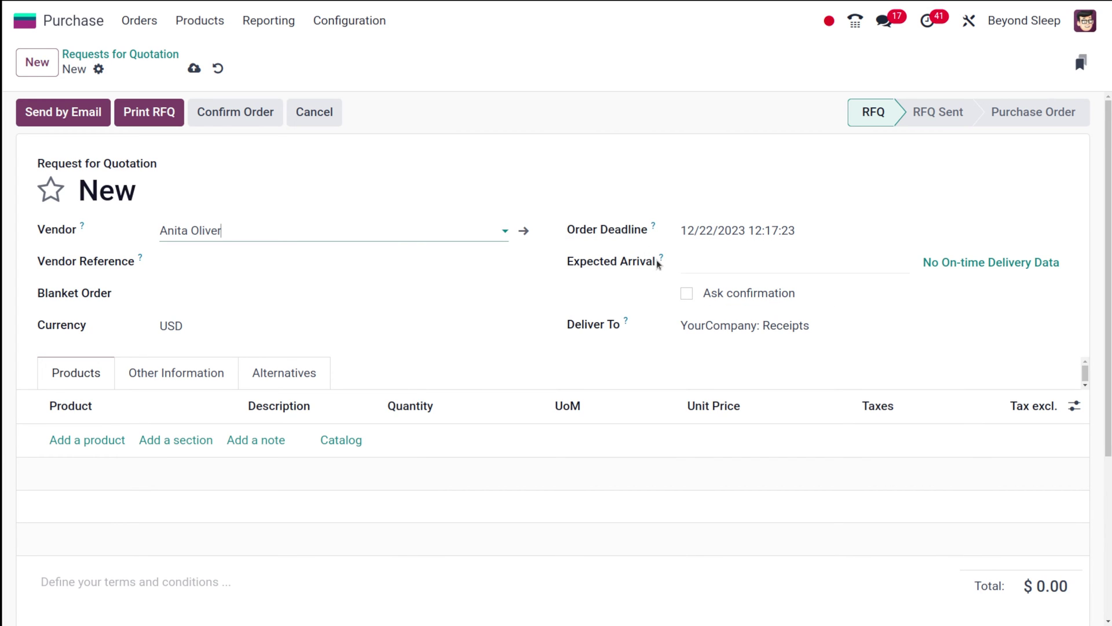
mouse_move(660, 260)
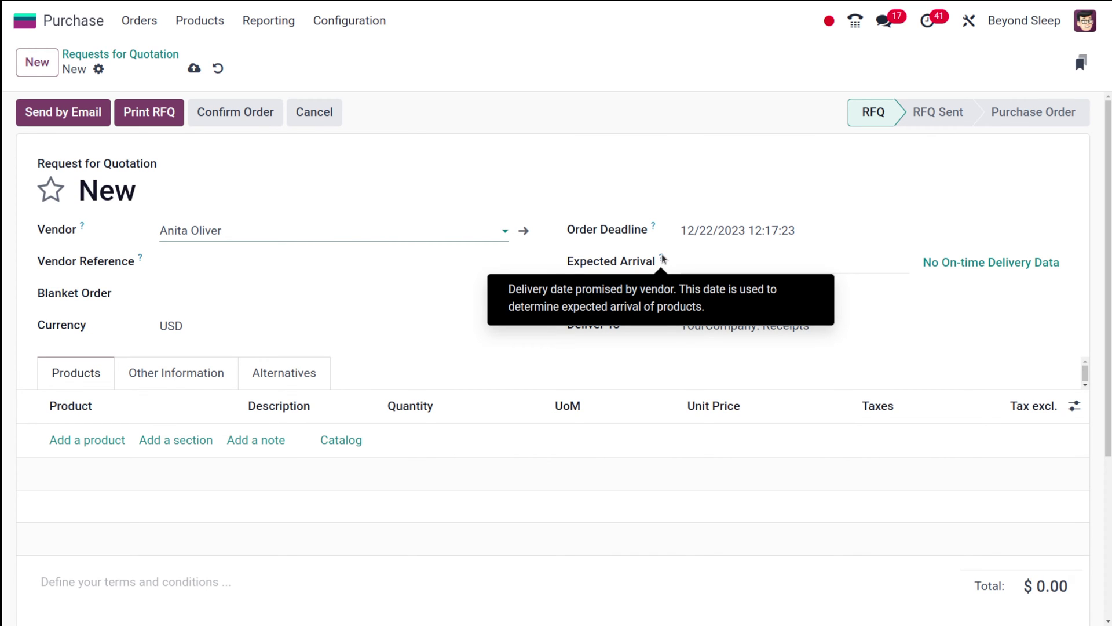
click(744, 263)
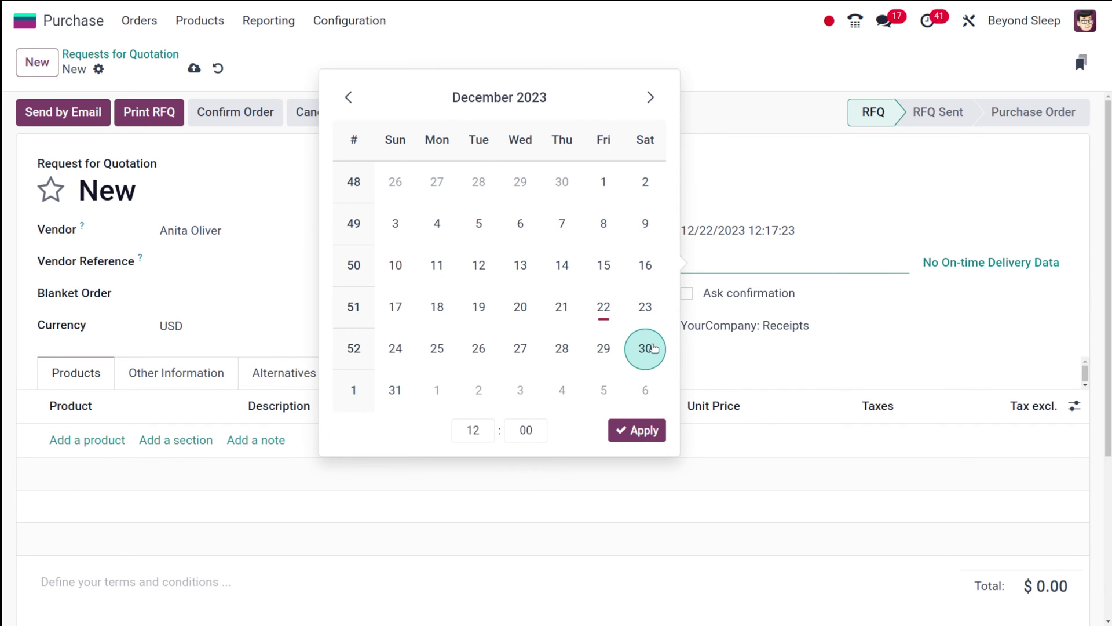
click(649, 348)
click(851, 219)
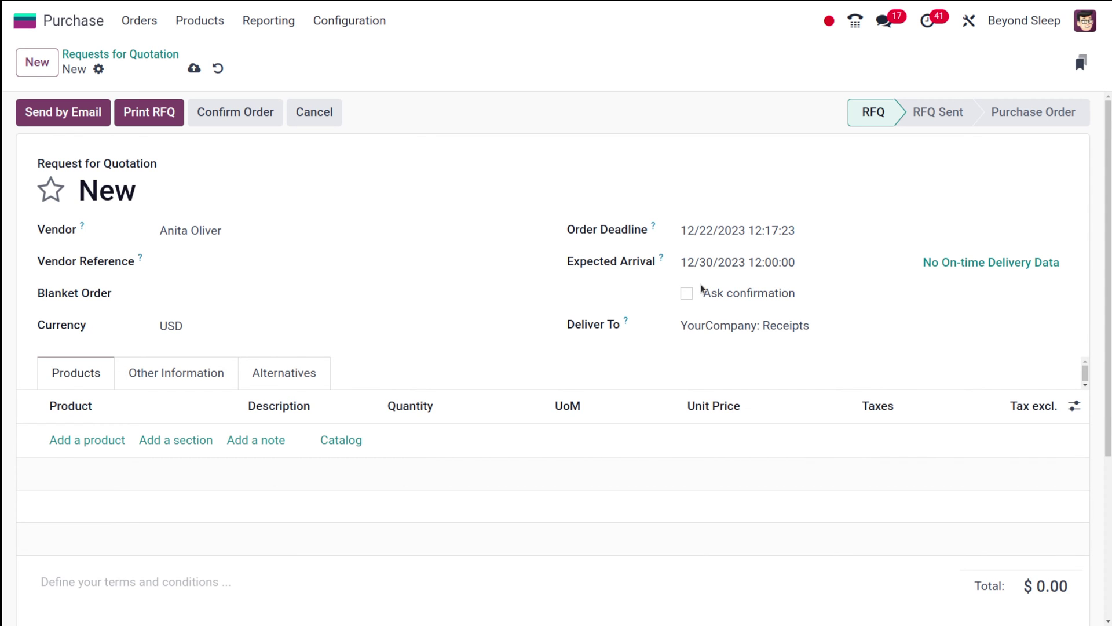
click(687, 293)
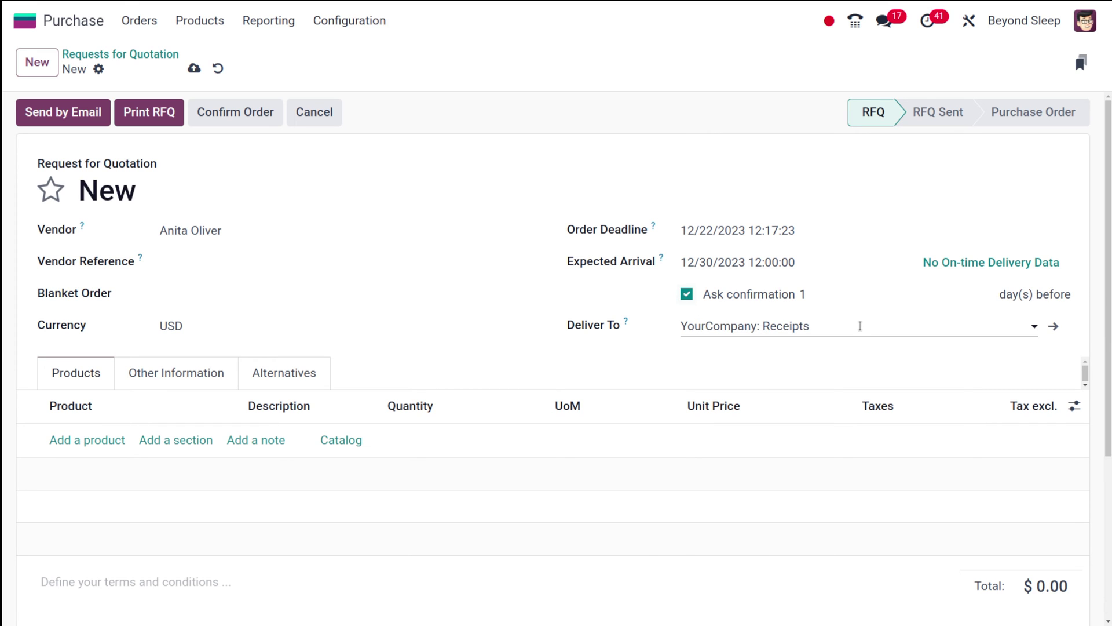
Check the Deliver To options, the vendor reference and the currency choices without changing them
click(856, 325)
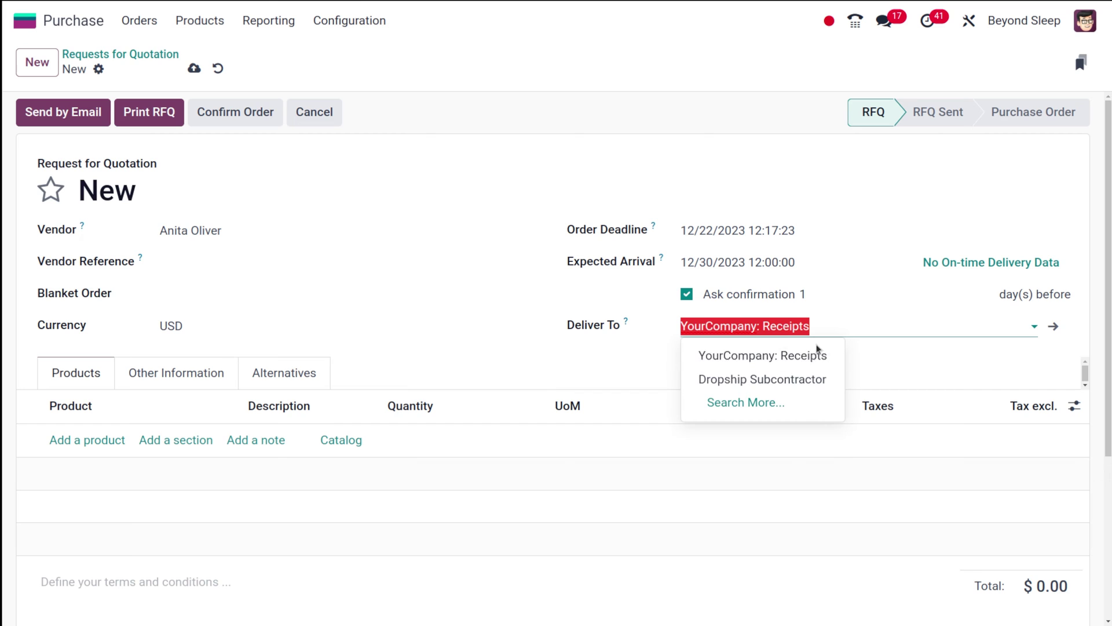
click(872, 363)
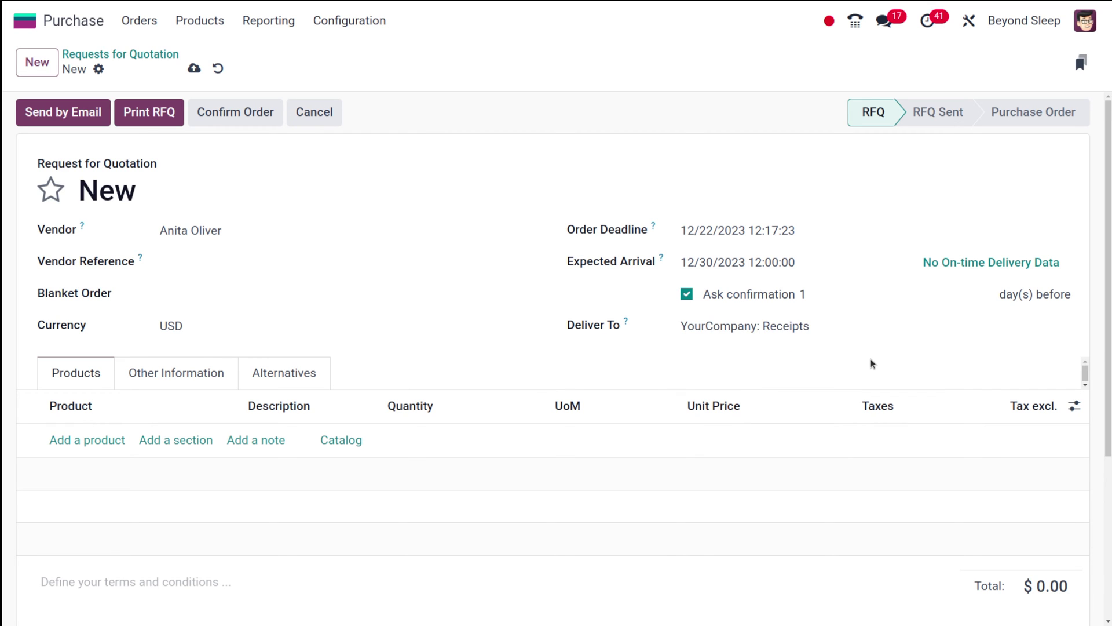
mouse_move(141, 262)
mouse_move(143, 259)
click(224, 328)
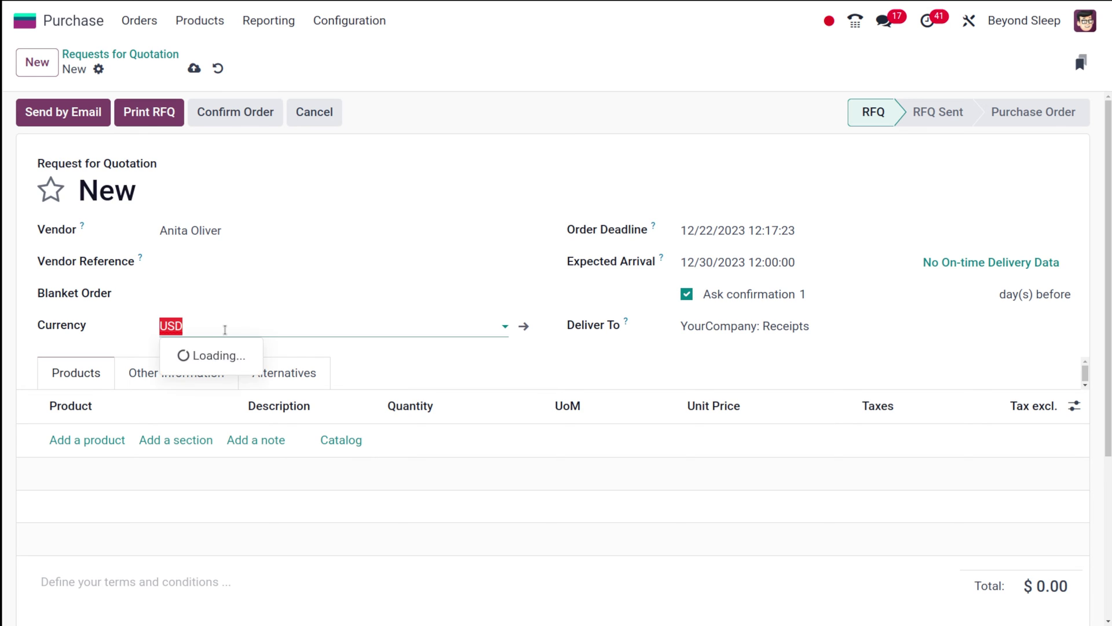
click(225, 329)
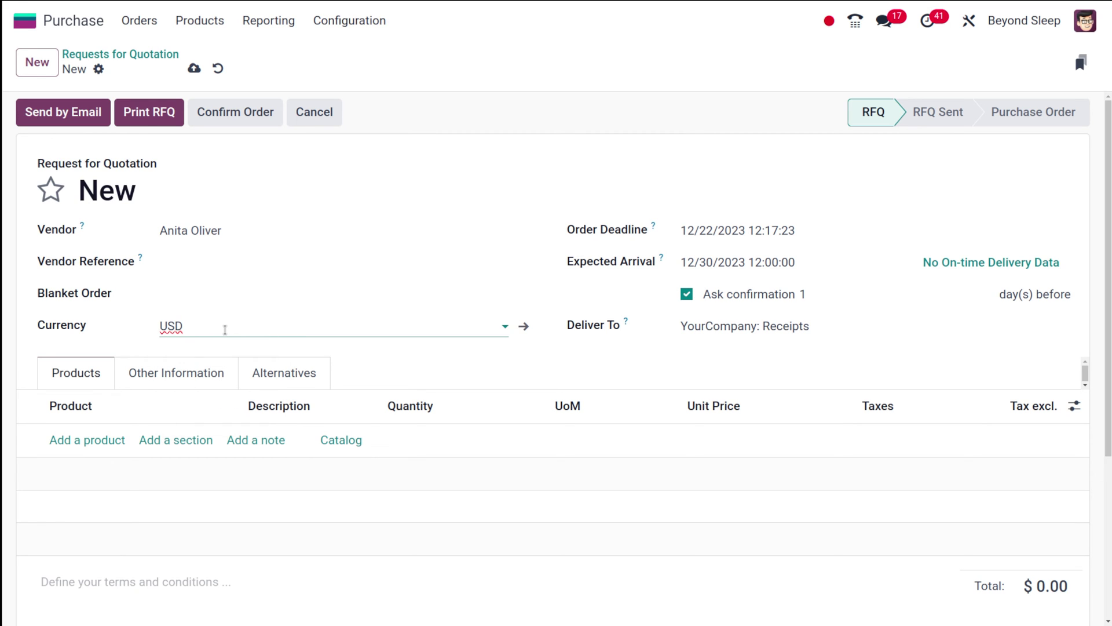
Add the product Ring Lock [Tala] with a quantity of 5 for the Big variant
scroll(225, 329, down, 3)
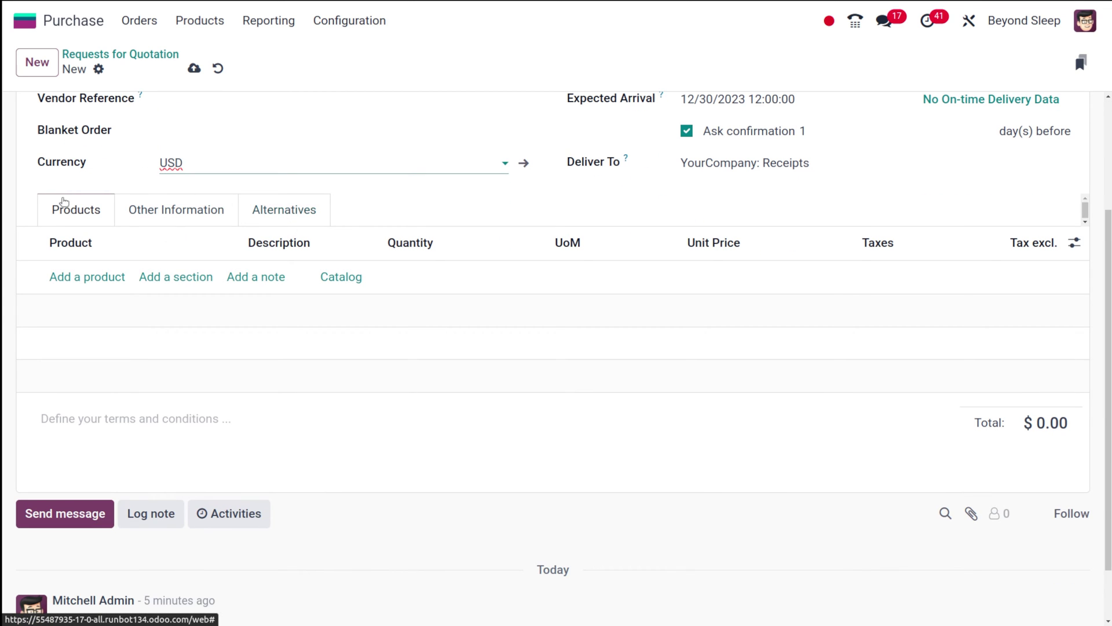
click(86, 279)
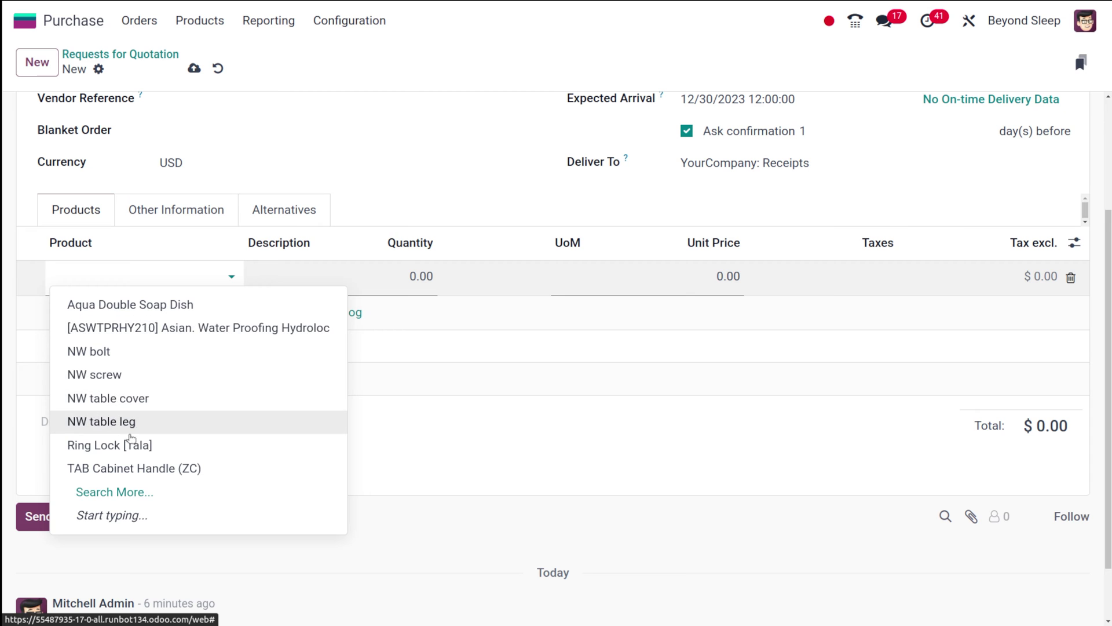
click(110, 444)
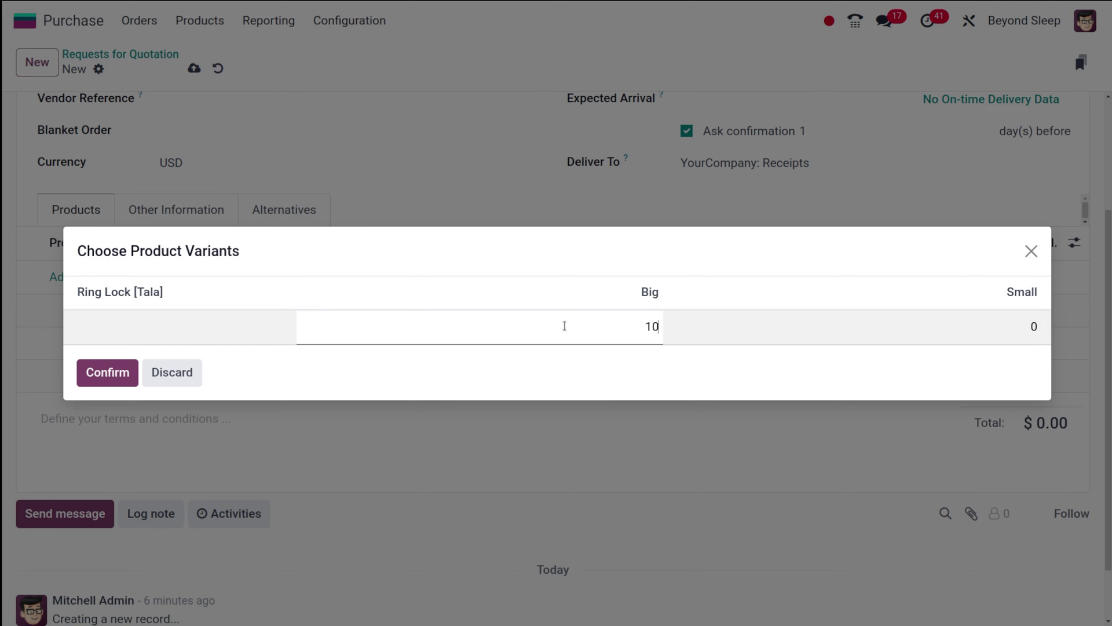
text(5)
click(99, 371)
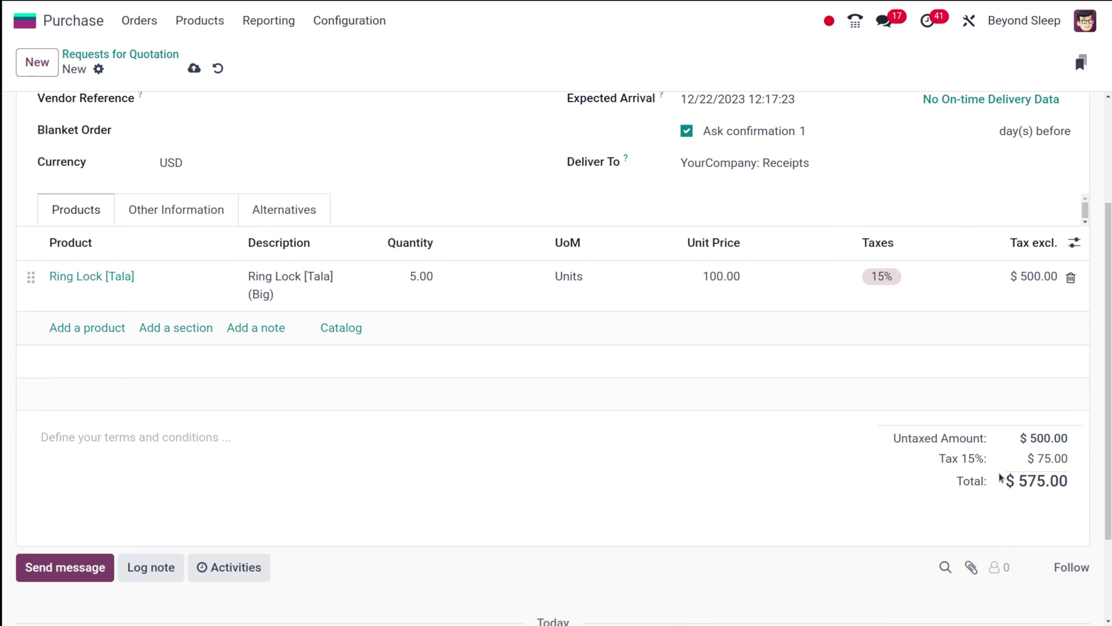
Review the request's other information and alternatives sections, and return to its product lines
scroll(647, 498, up, 3)
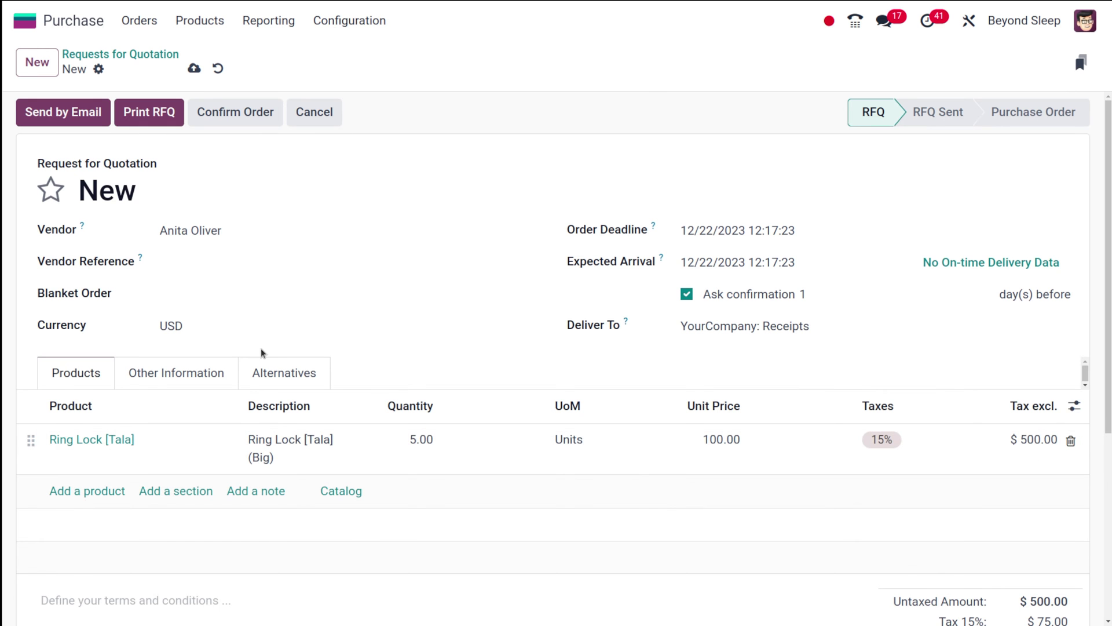
click(179, 373)
scroll(285, 520, down, 3)
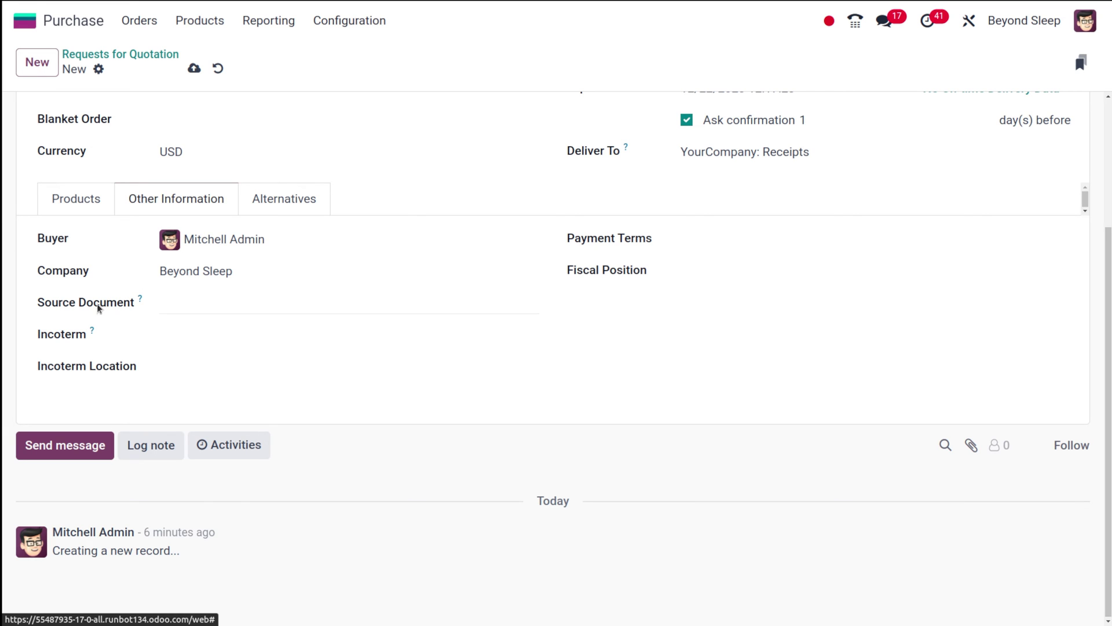
scroll(322, 296, up, 1)
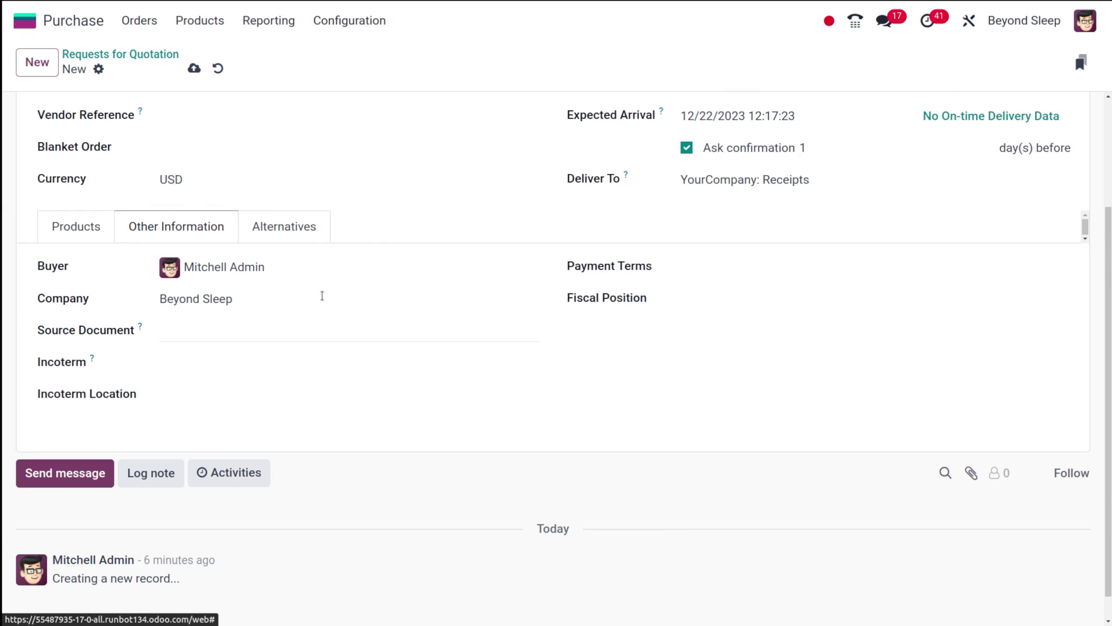
scroll(322, 296, up, 5)
click(294, 380)
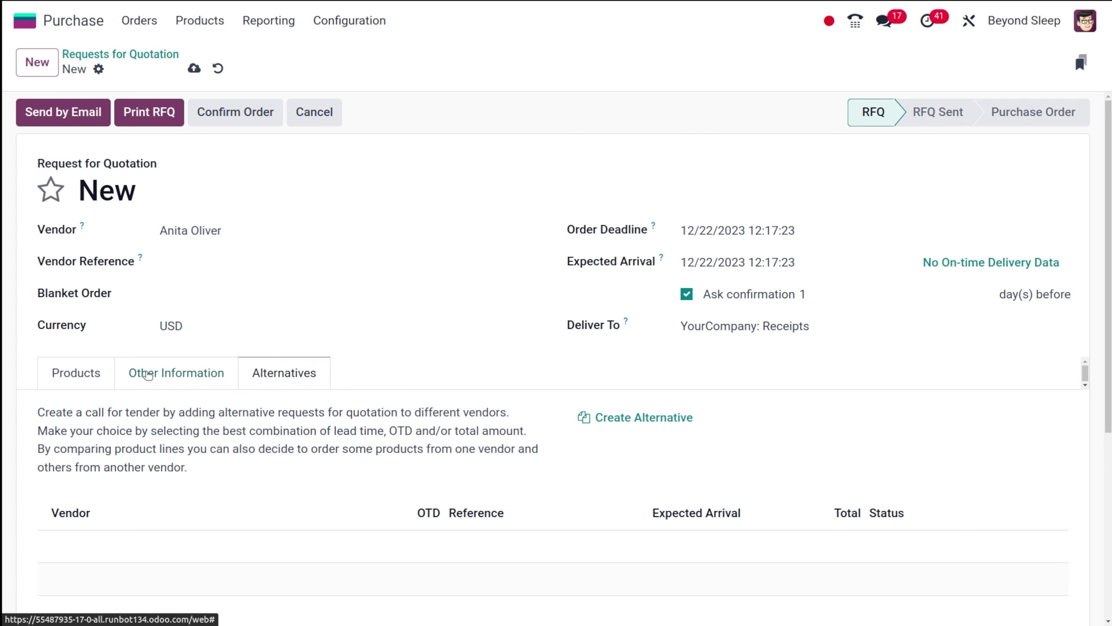
click(148, 376)
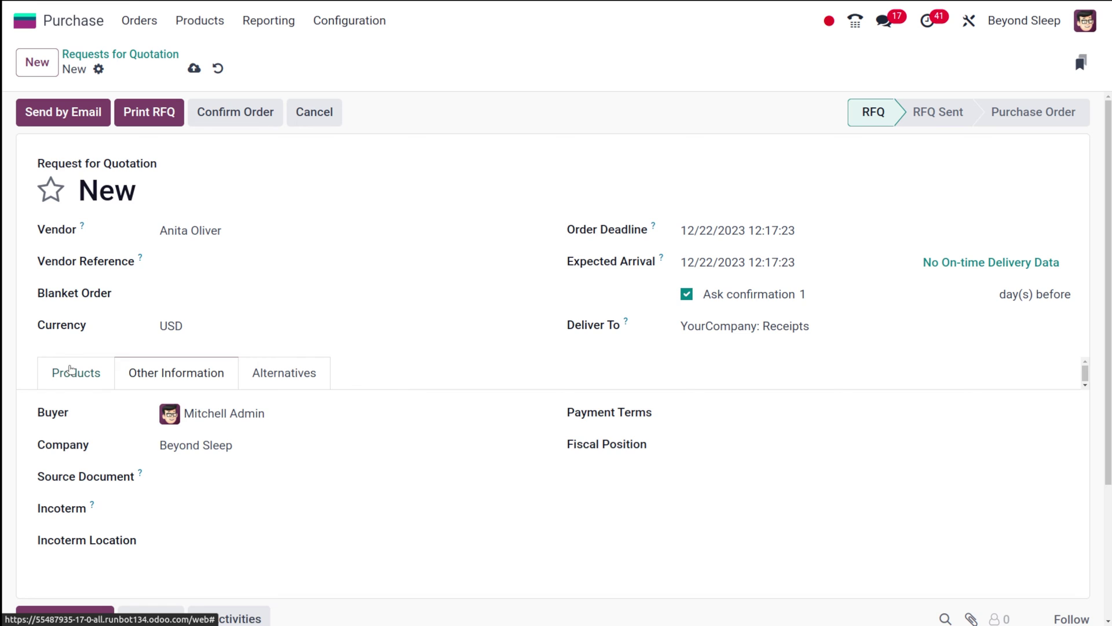
click(69, 370)
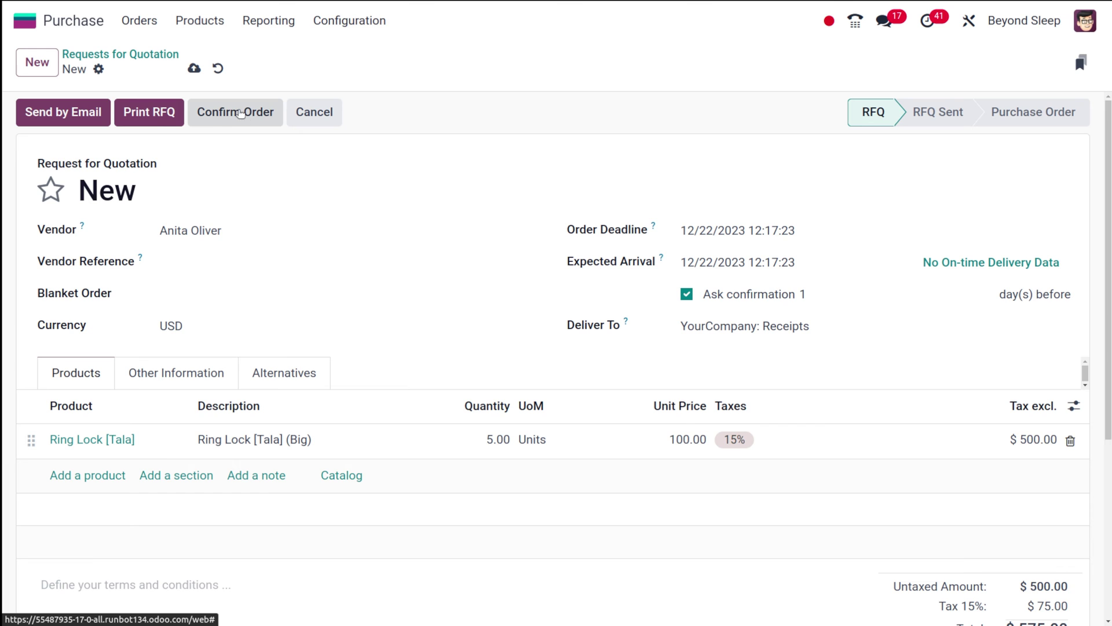
Email the request for quotation to the vendor with its PDF attached, using the Purchase: Request For Quotation template
click(58, 120)
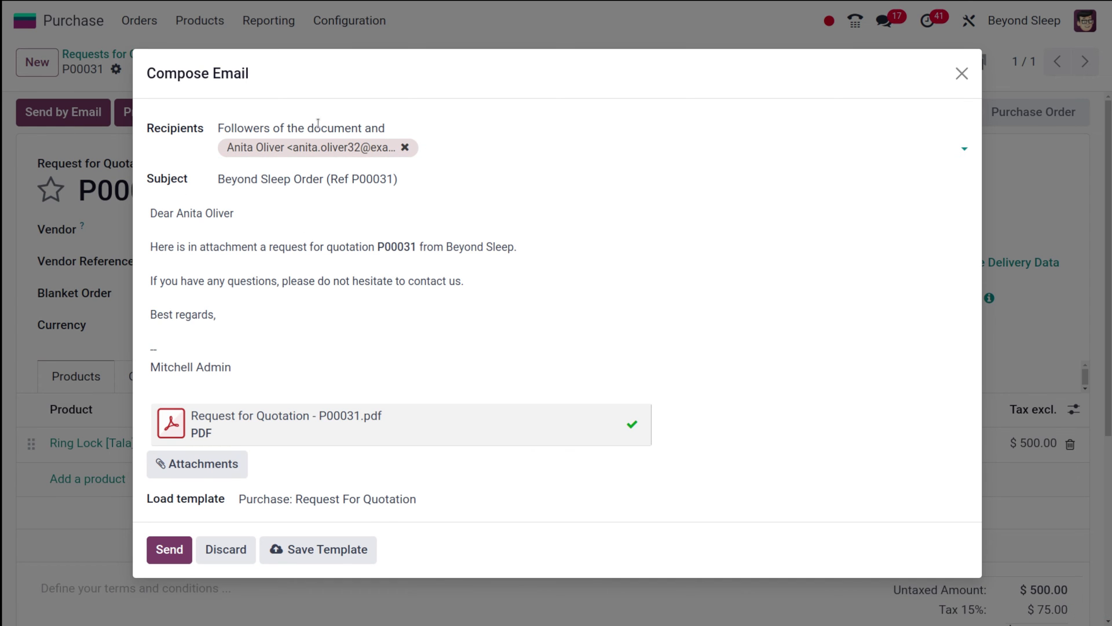
click(242, 157)
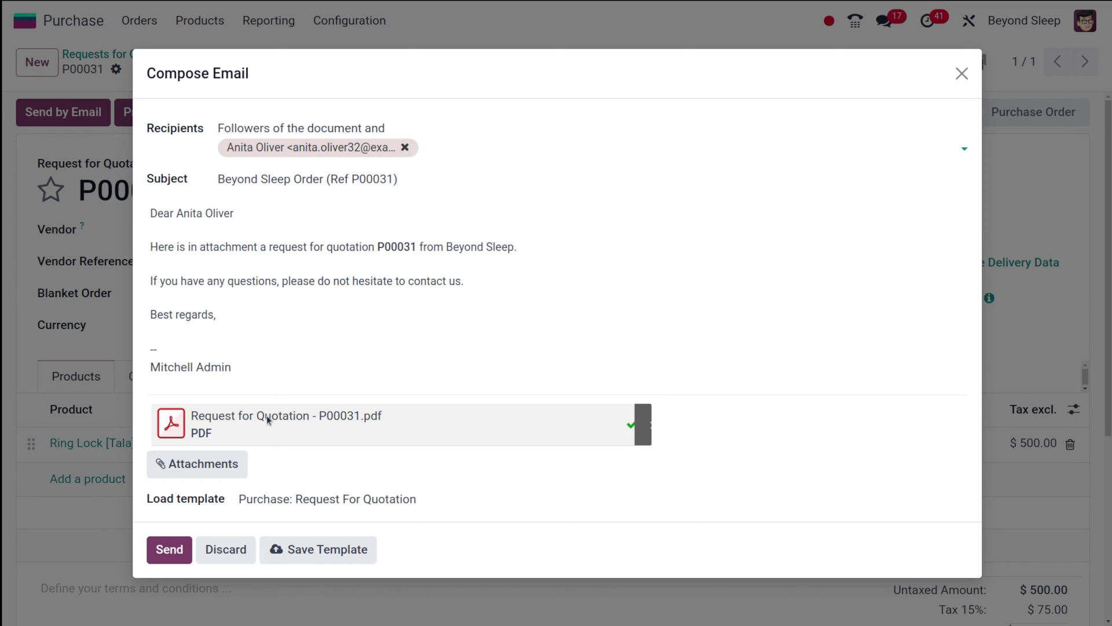
click(177, 551)
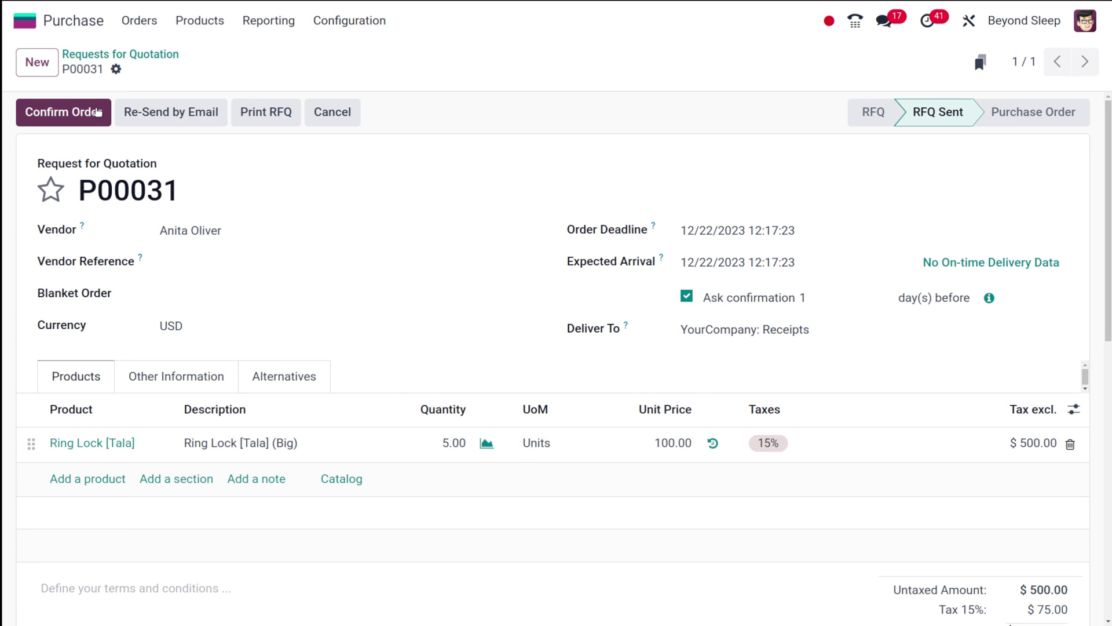
Confirm the order, validate the receipt of the 5 Ring Lock [Tala] units, and return to the purchase order
click(97, 112)
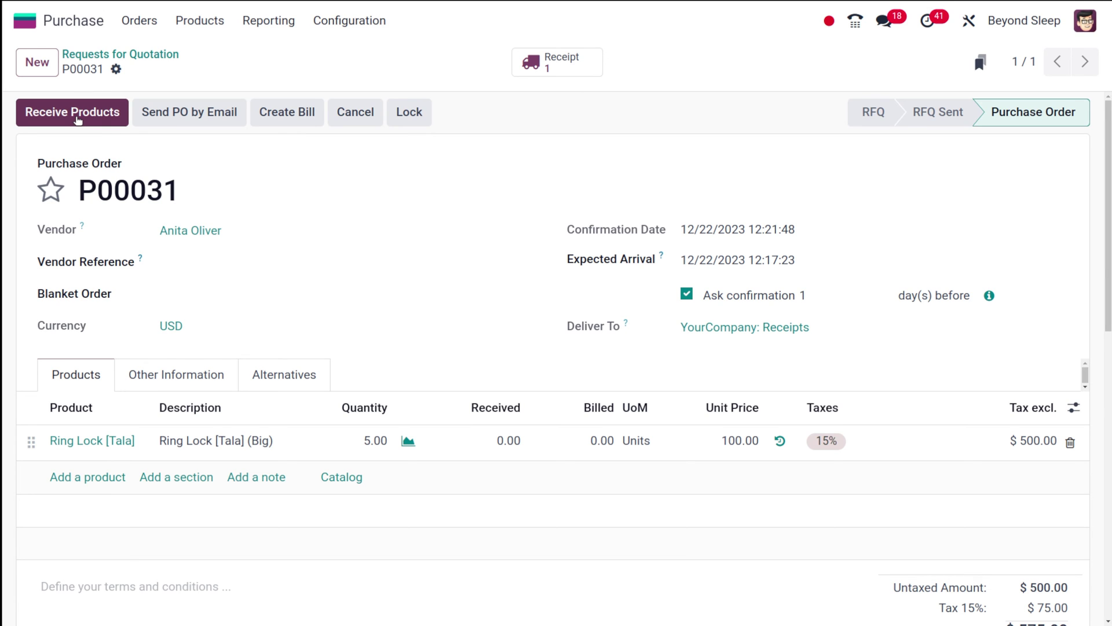
click(77, 118)
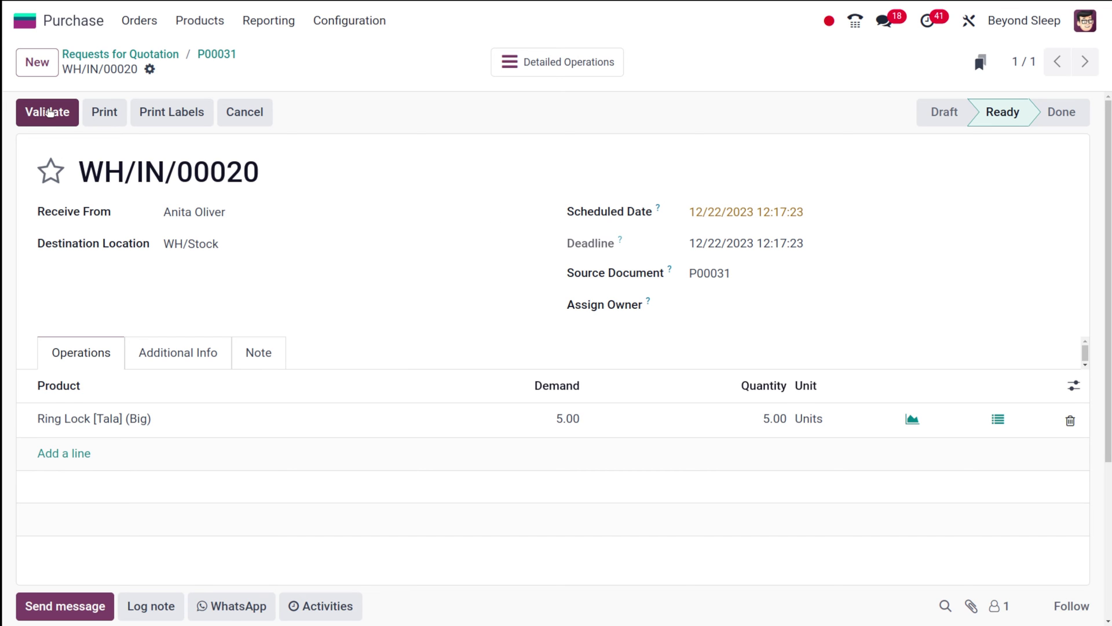
click(49, 112)
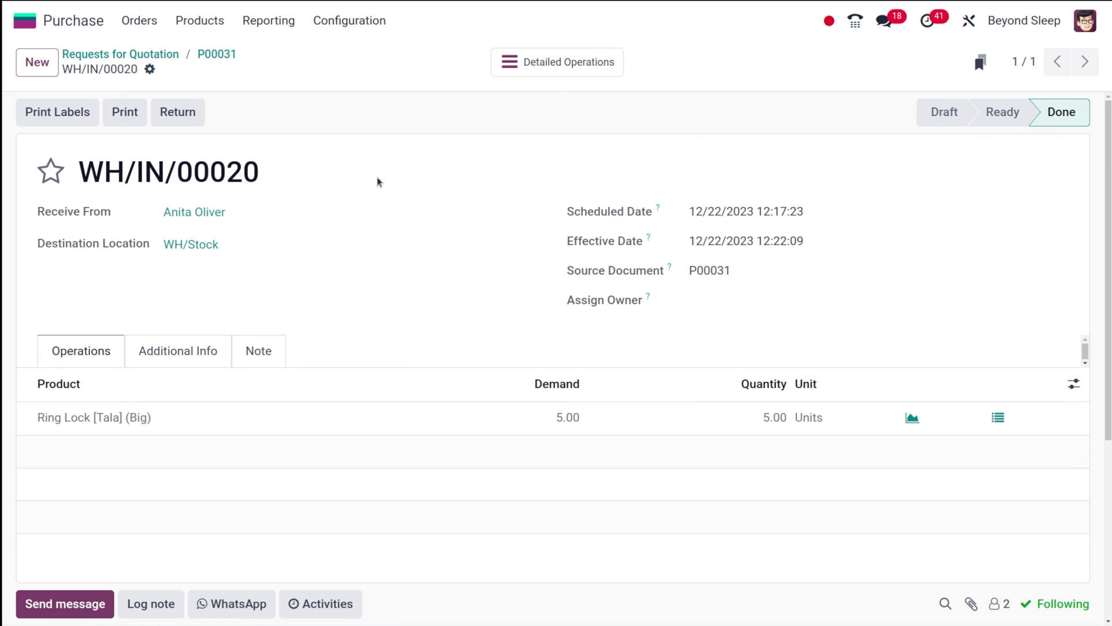
click(217, 54)
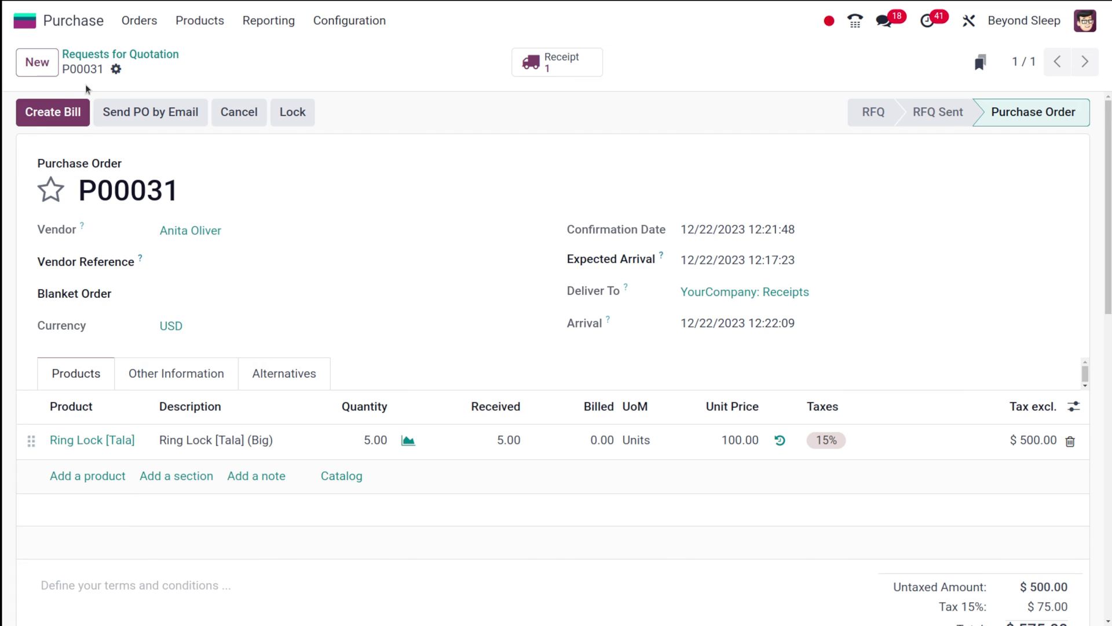
Create the vendor bill from the purchase order and try to confirm it without a bill date
click(72, 122)
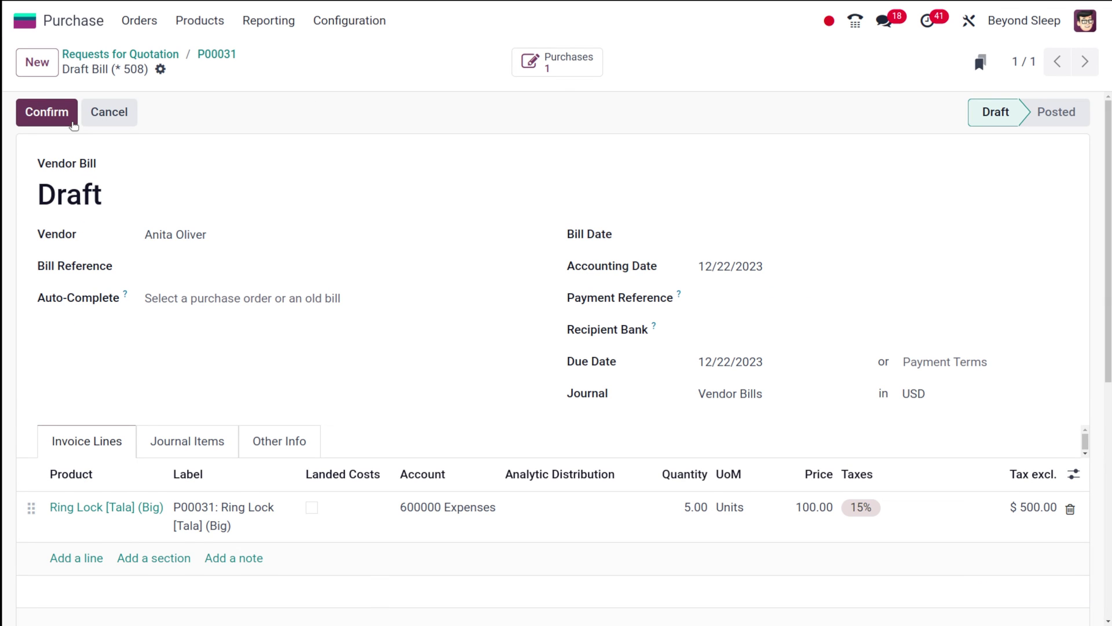
scroll(446, 417, down, 5)
scroll(440, 469, up, 5)
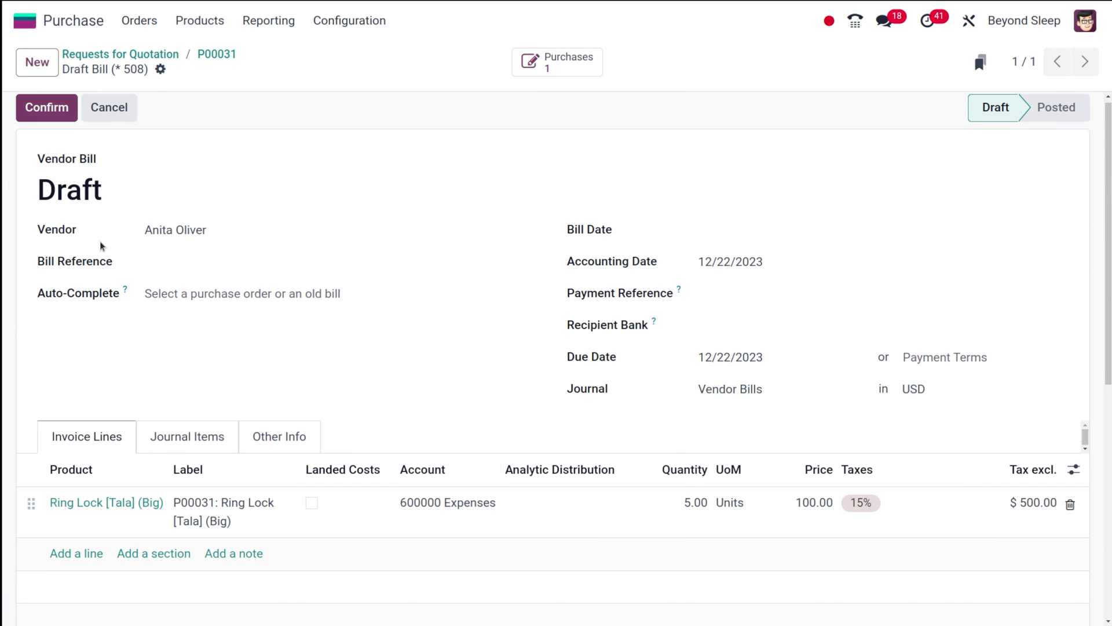
click(54, 107)
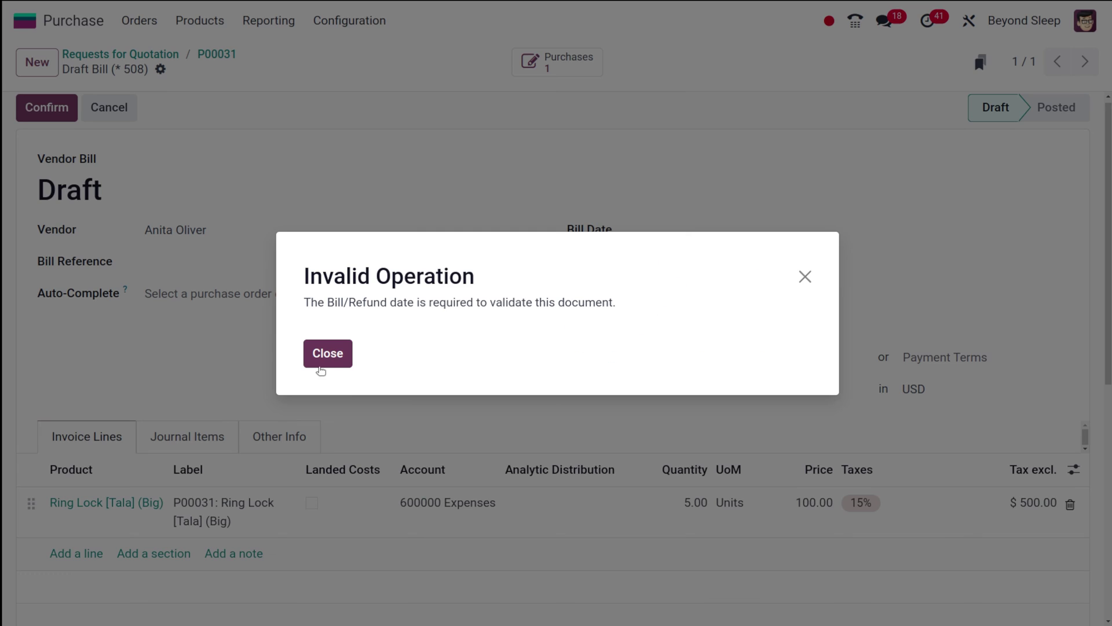
click(805, 277)
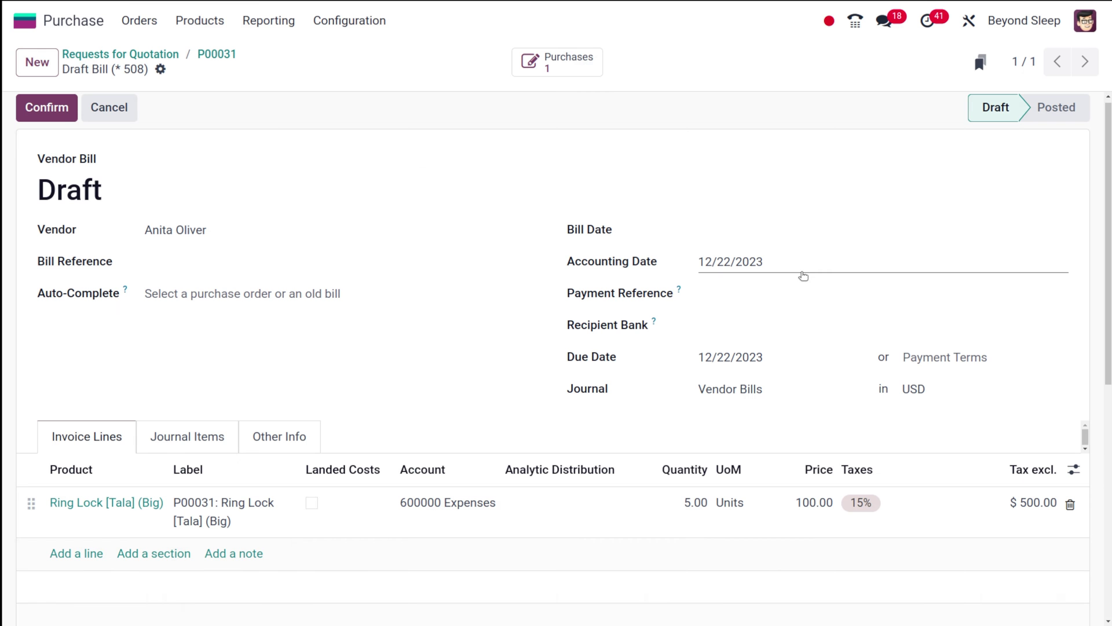
Set the vendor bill's date to 12/22/2023 and confirm the bill
click(735, 232)
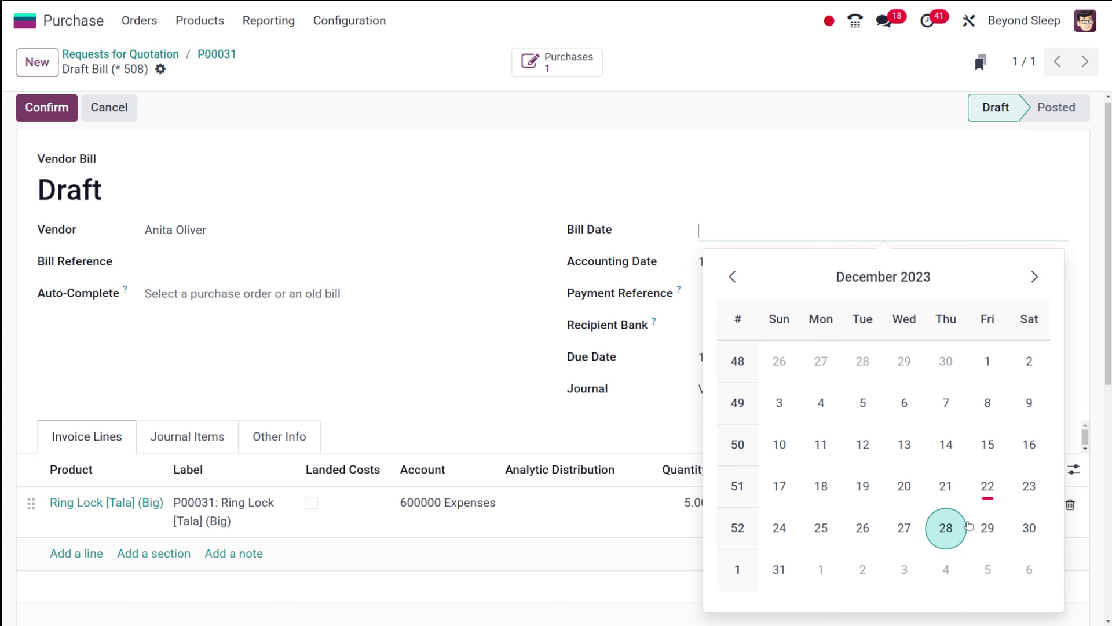
click(977, 489)
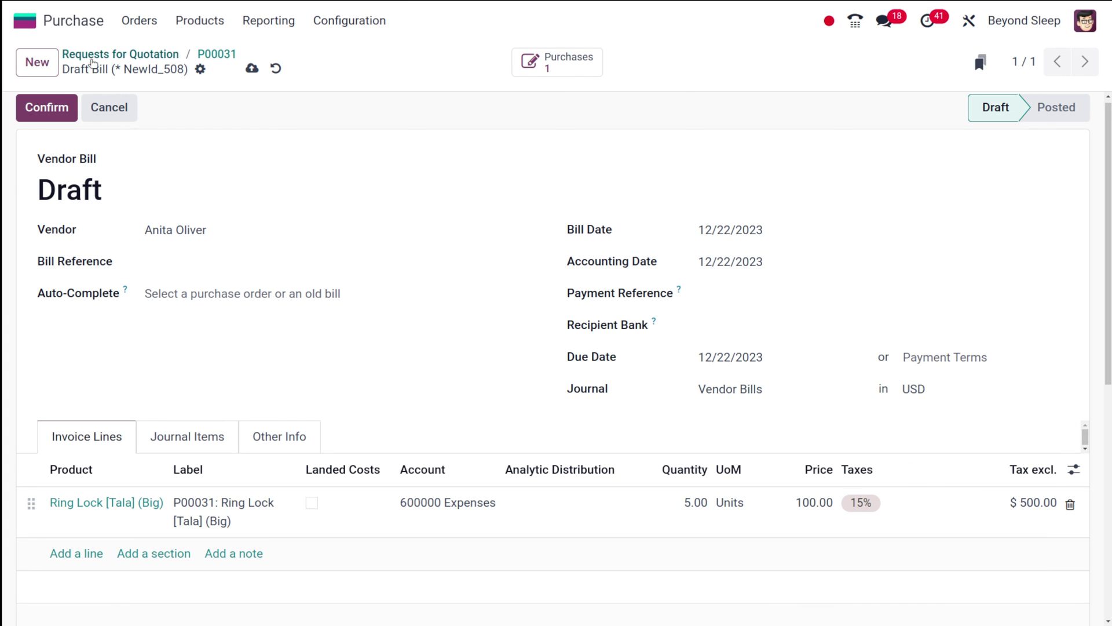
click(39, 109)
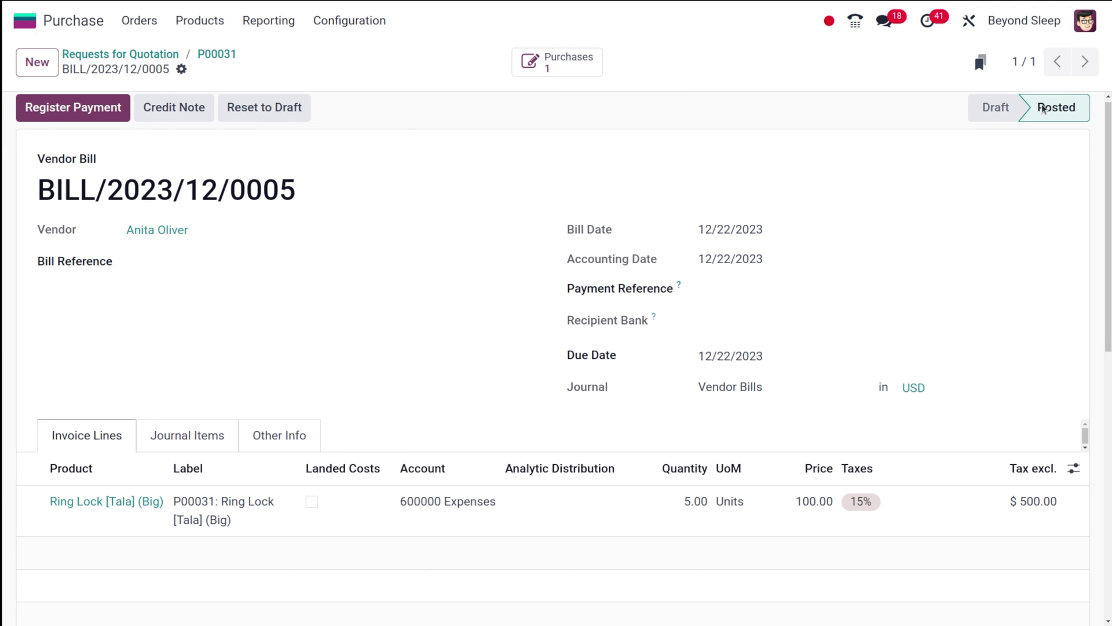
Register the bill's payment through the Bank journal with the Manual method, and return to the requests for quotation list
click(79, 107)
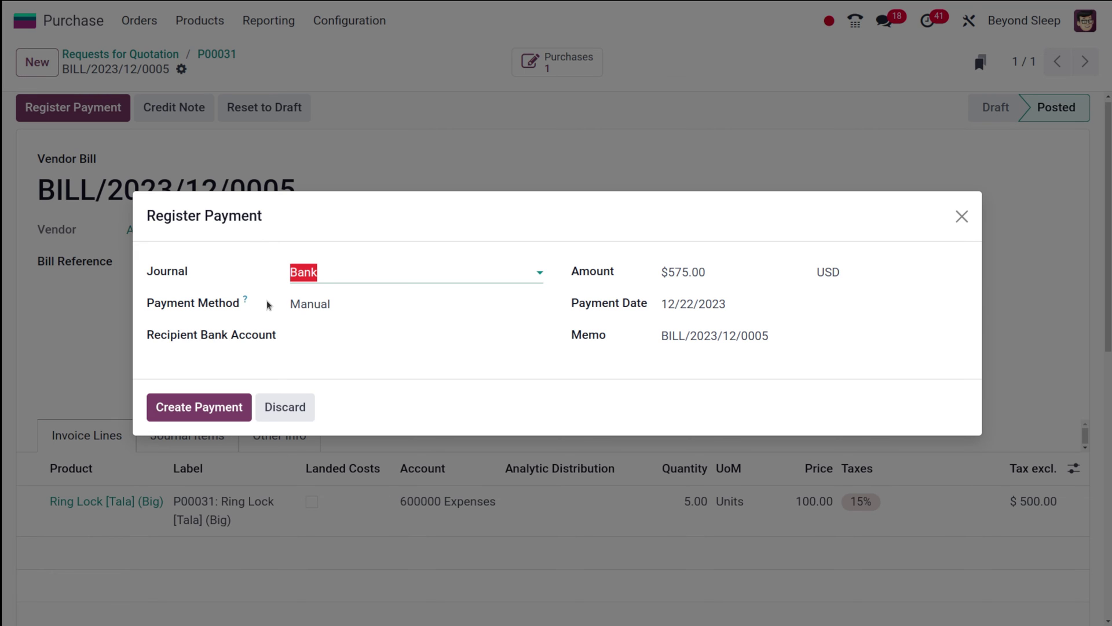
click(422, 305)
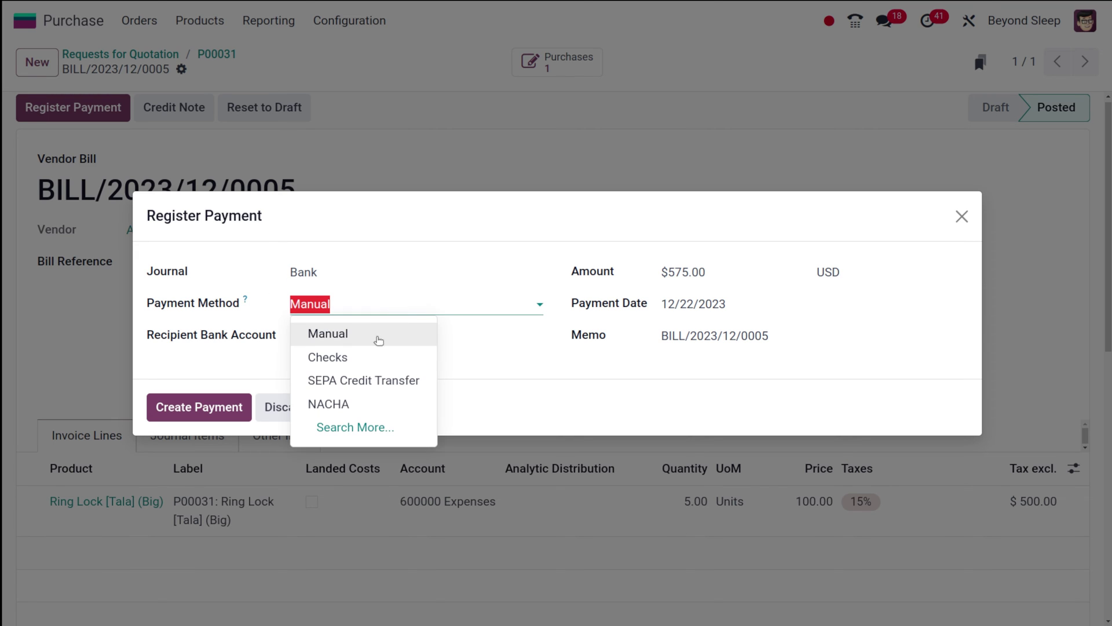
click(519, 396)
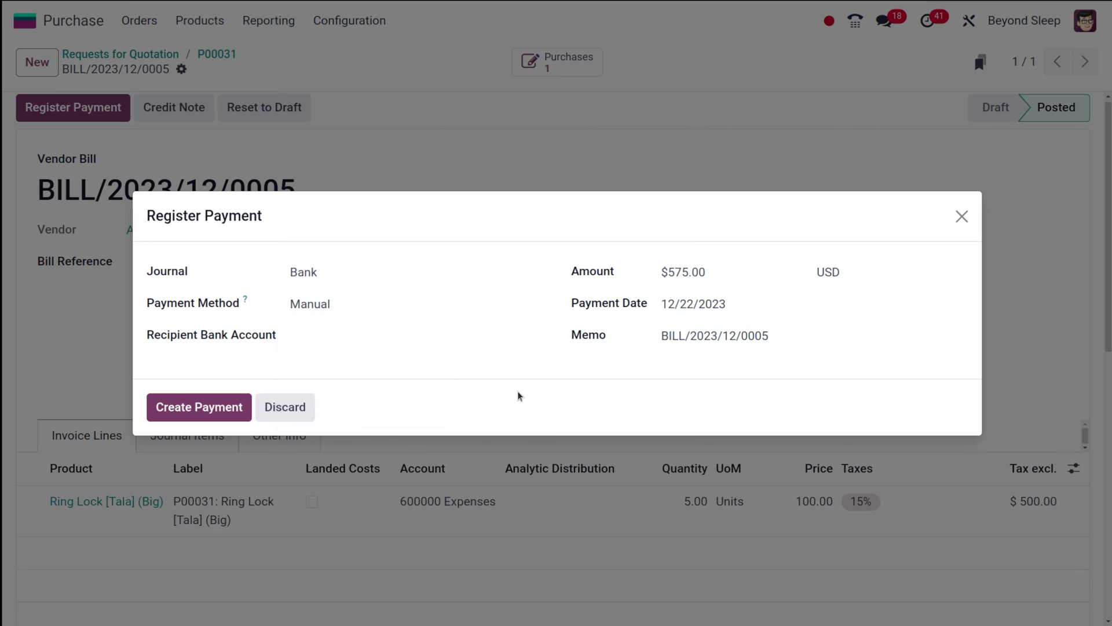
click(419, 326)
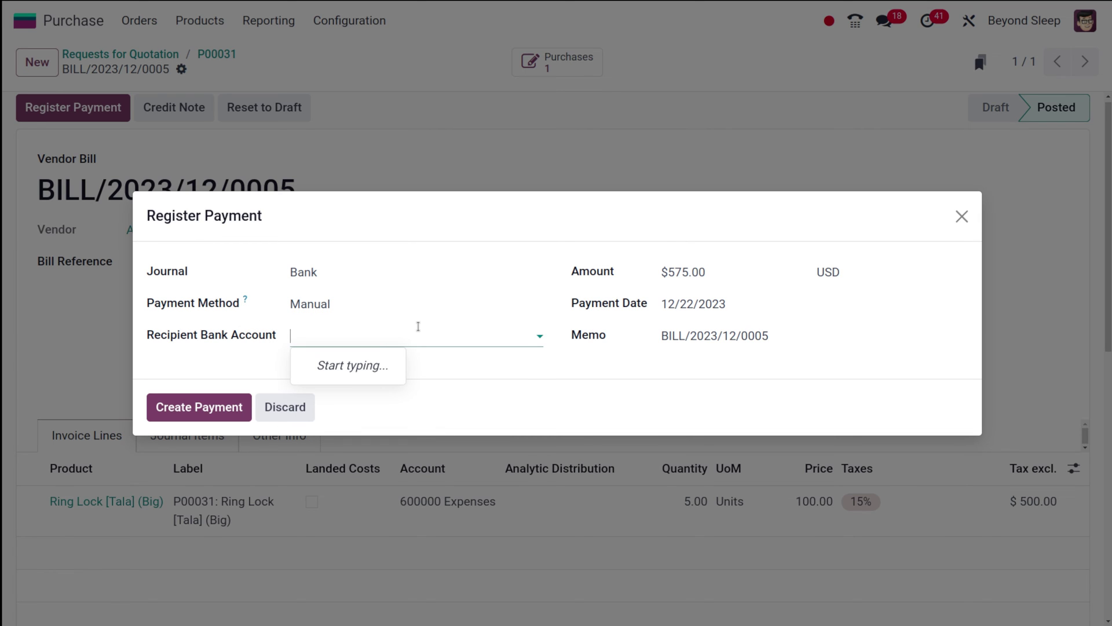
click(658, 369)
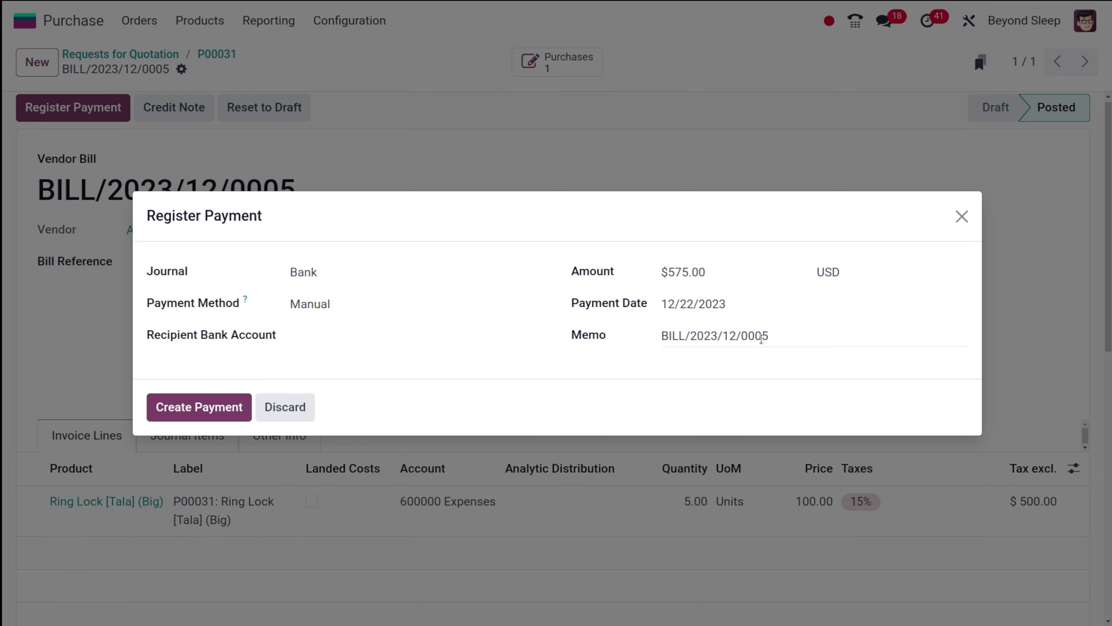
click(183, 406)
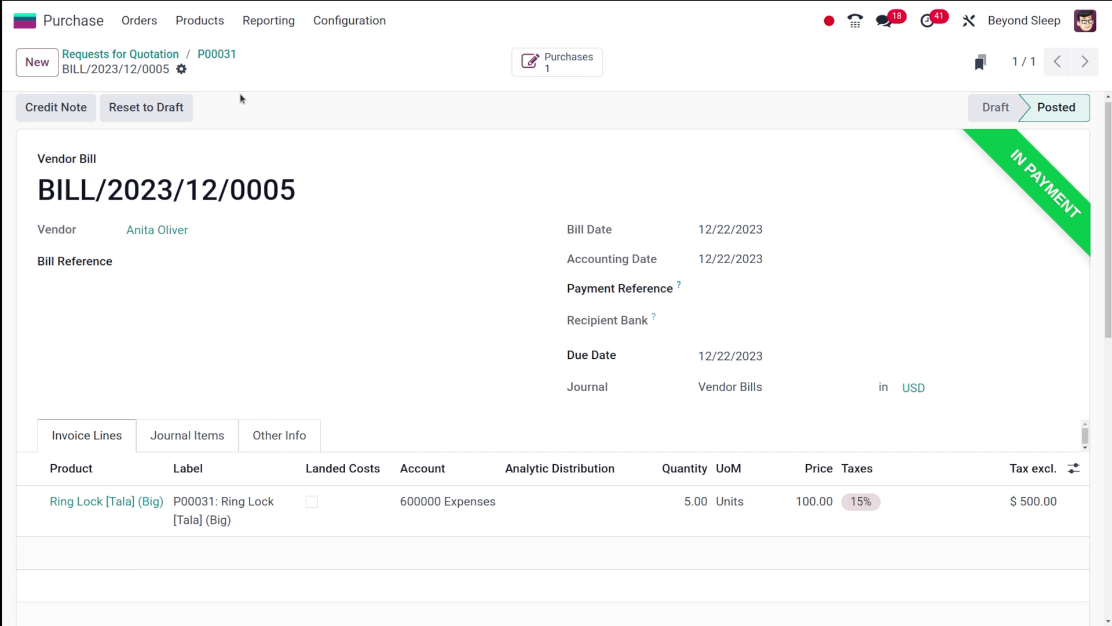
click(209, 54)
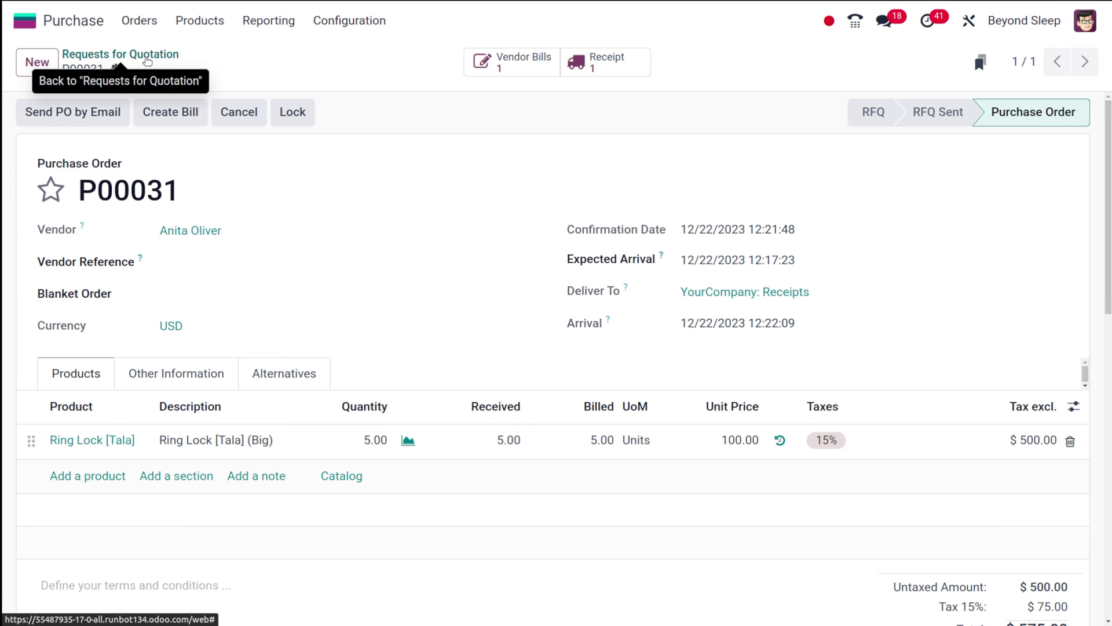
click(147, 58)
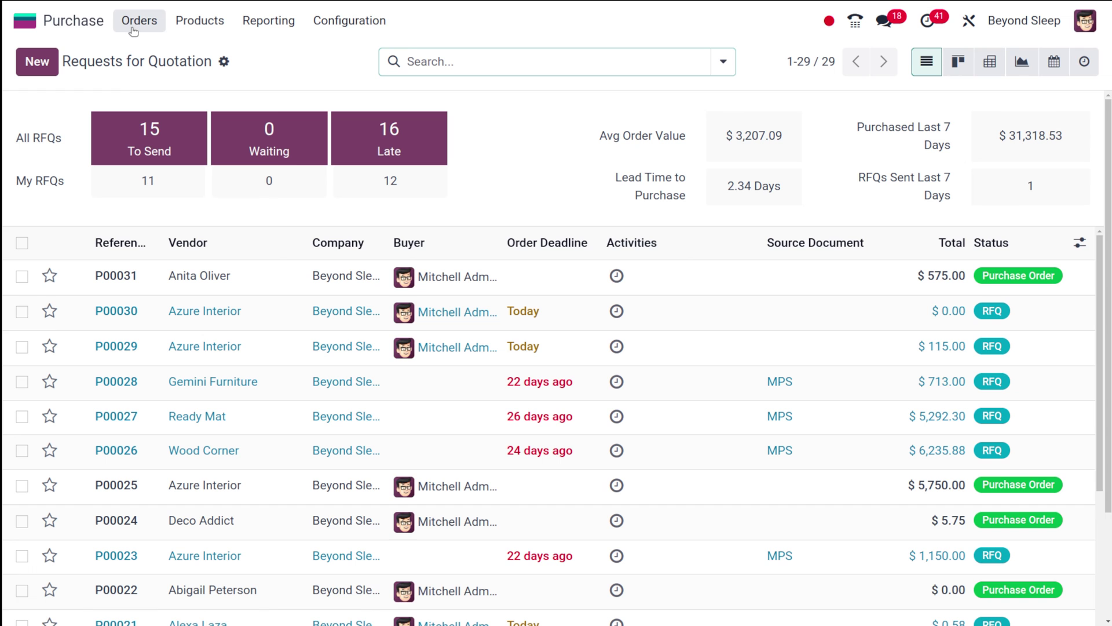
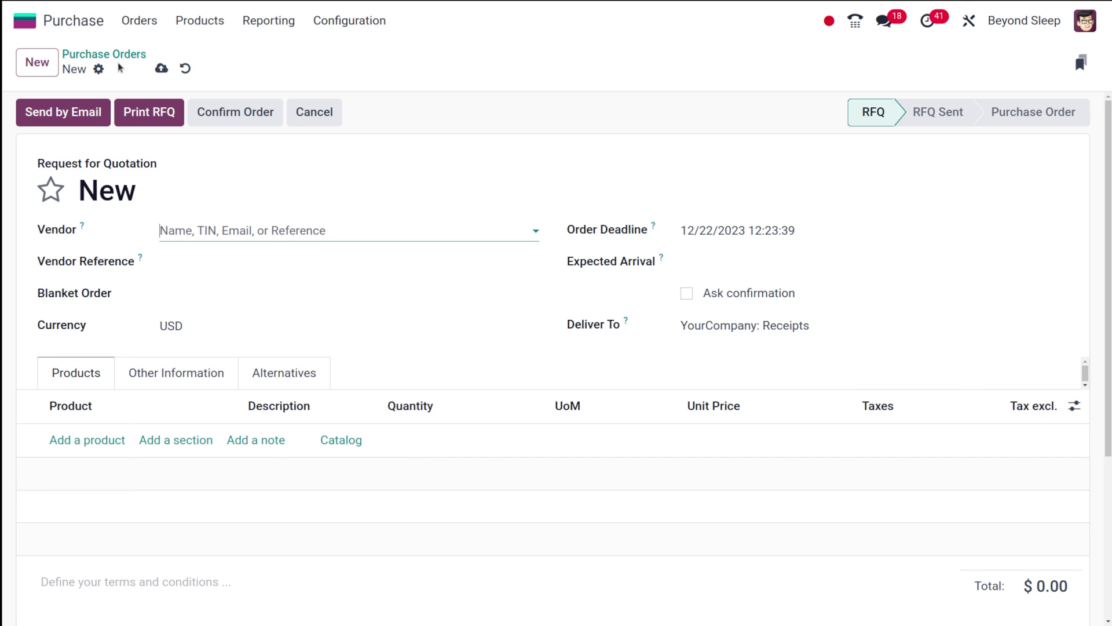
Fill in the new purchase order with vendor Azure Interior and expected arrival 12/30/2023 12:00:00
click(246, 226)
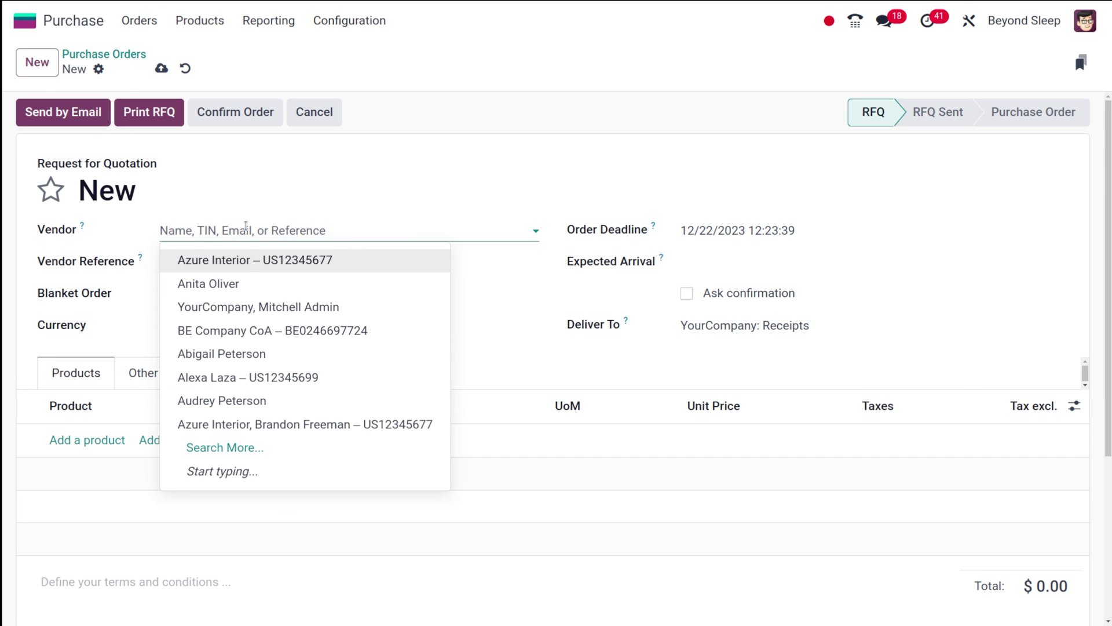
click(256, 260)
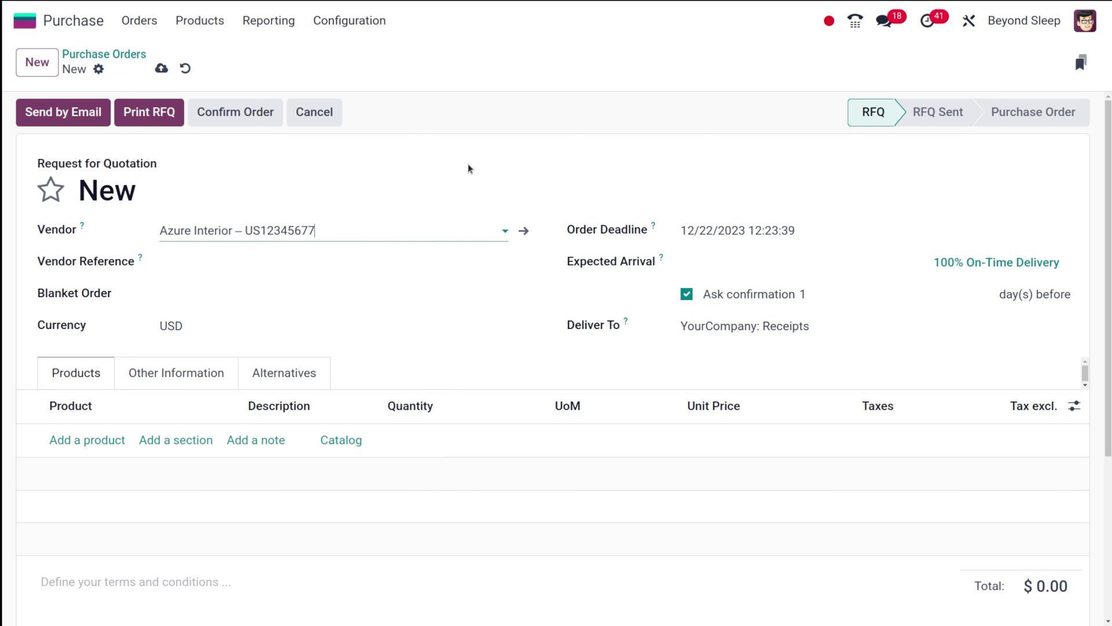
click(743, 264)
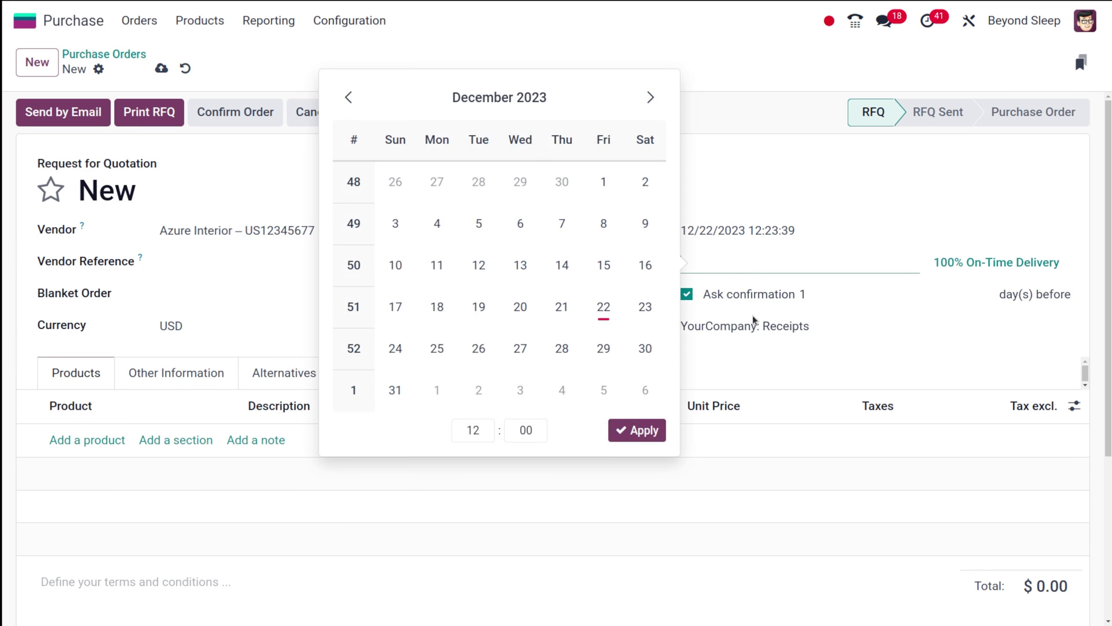
click(639, 360)
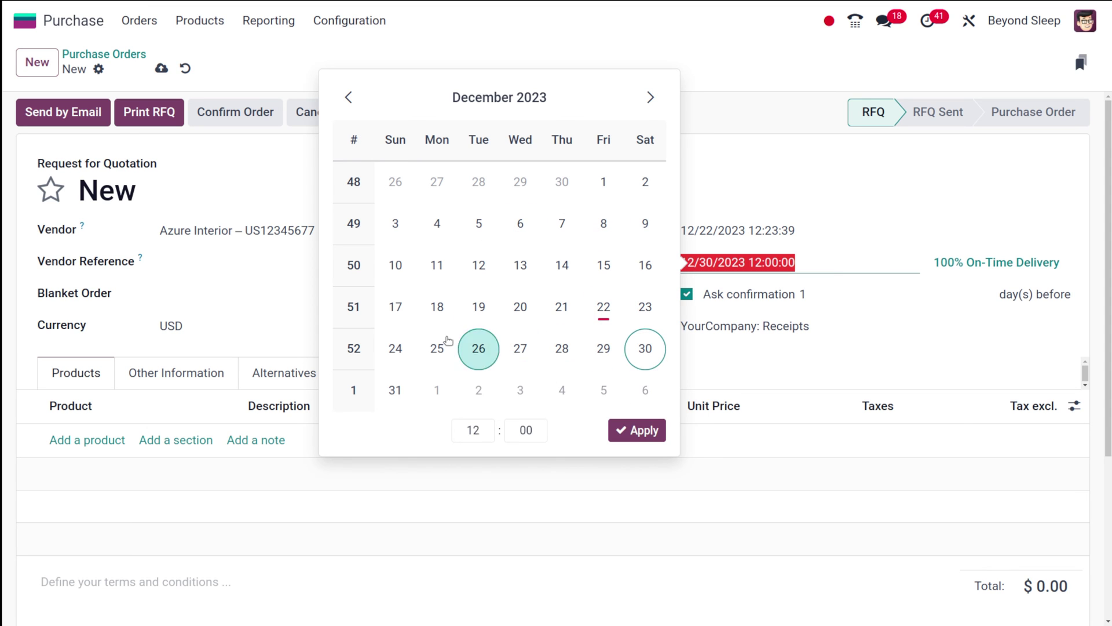
click(289, 298)
click(206, 268)
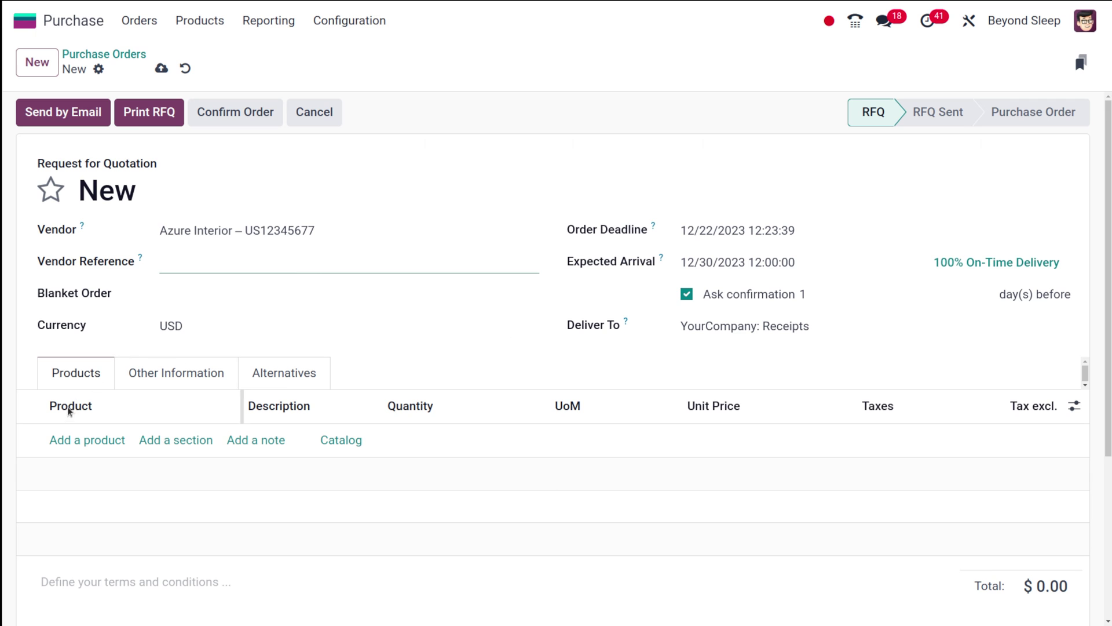
Add the product NW table cover with a quantity of 5 and a unit price of 5.00
click(63, 439)
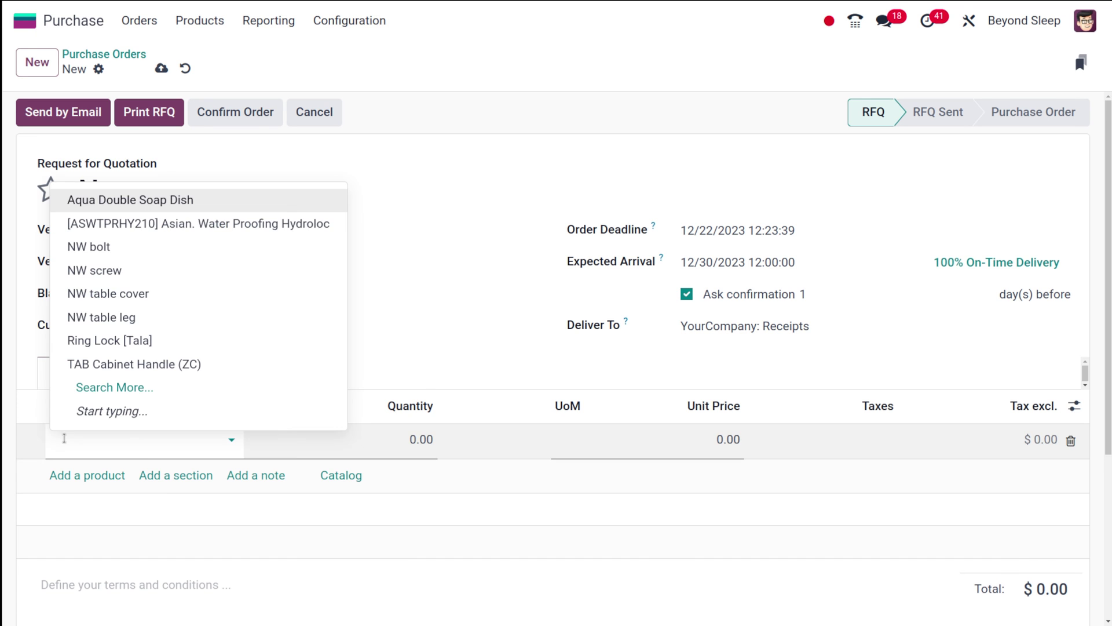
key(Escape)
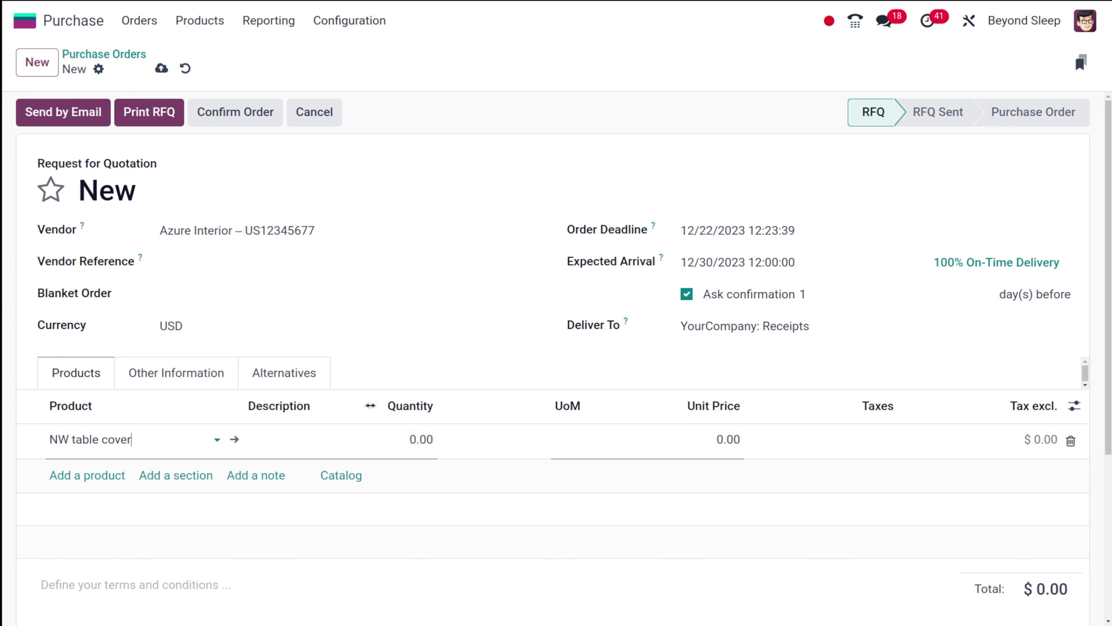
click(431, 439)
text(5)
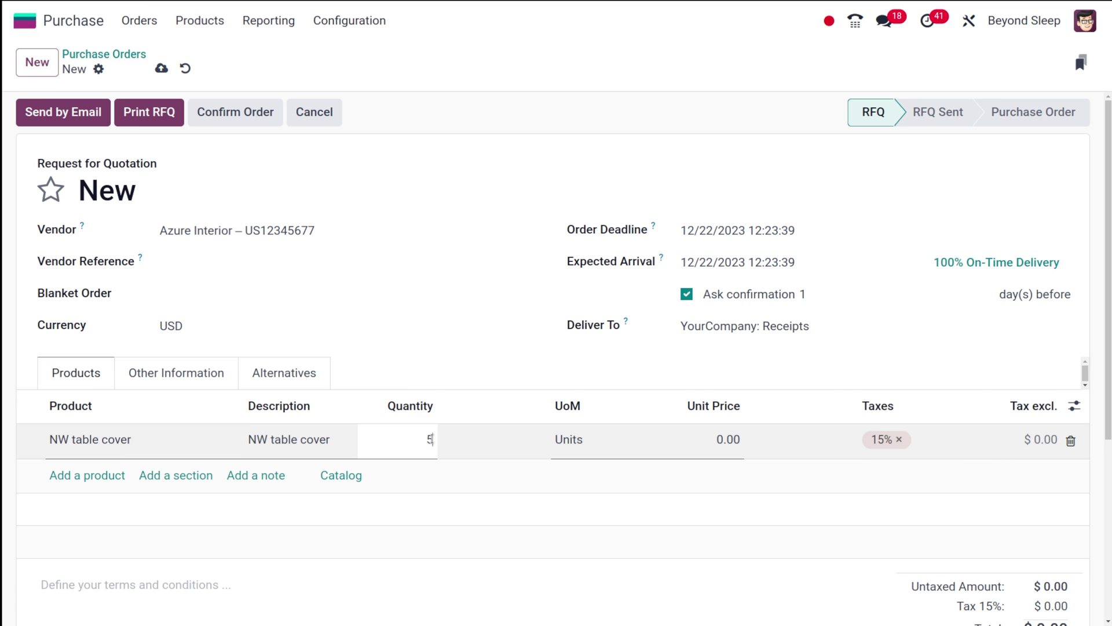
click(463, 348)
click(728, 439)
text(5)
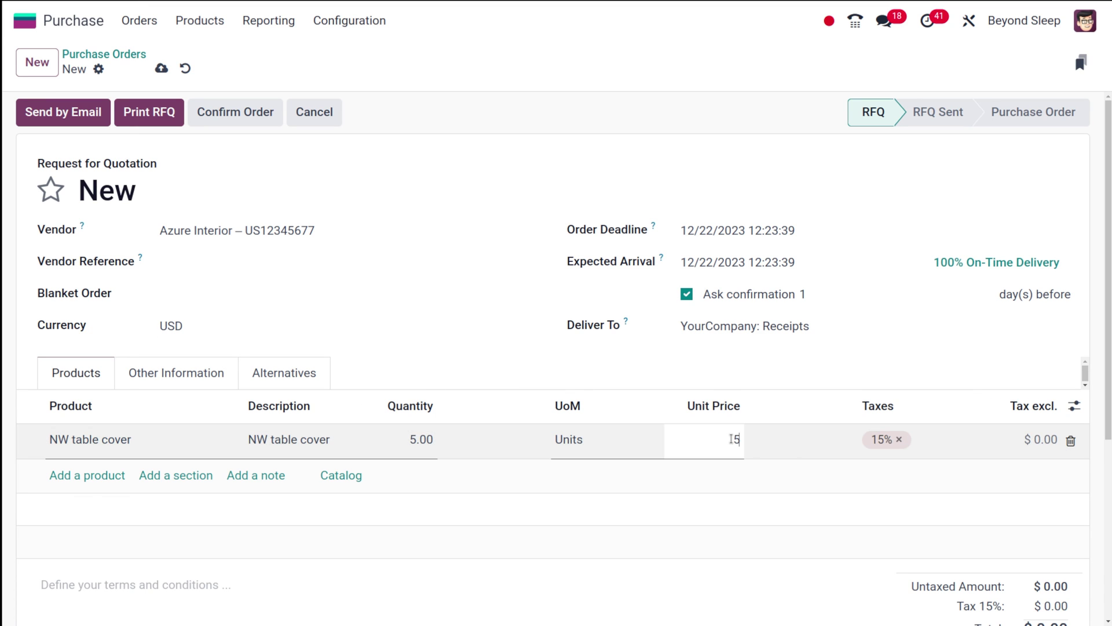
click(564, 107)
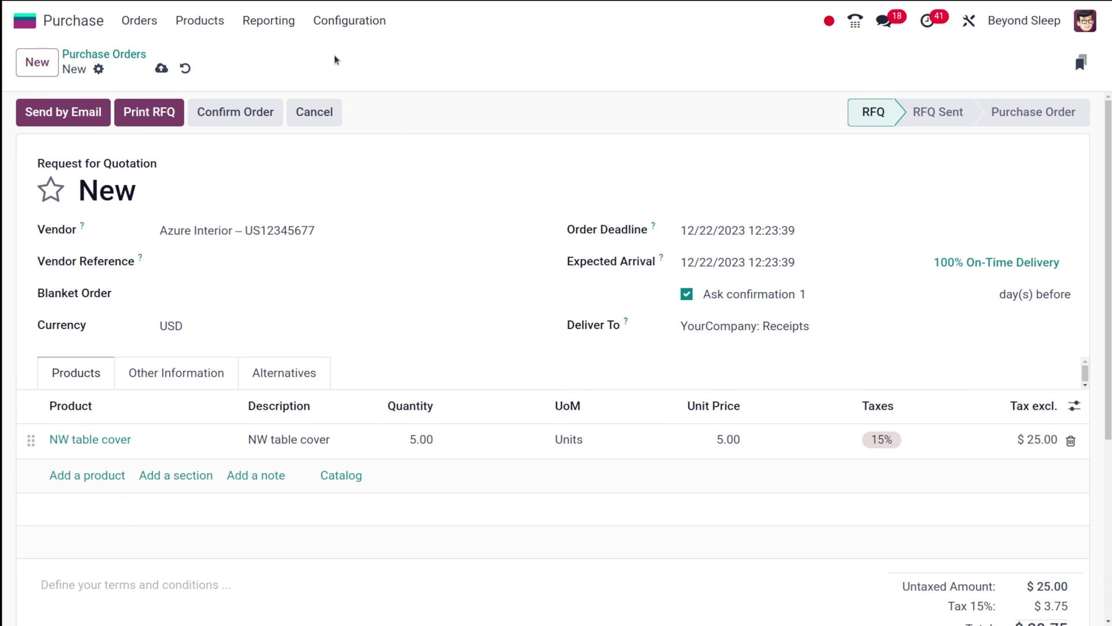
Confirm the purchase order and validate the receipt of its products
click(205, 114)
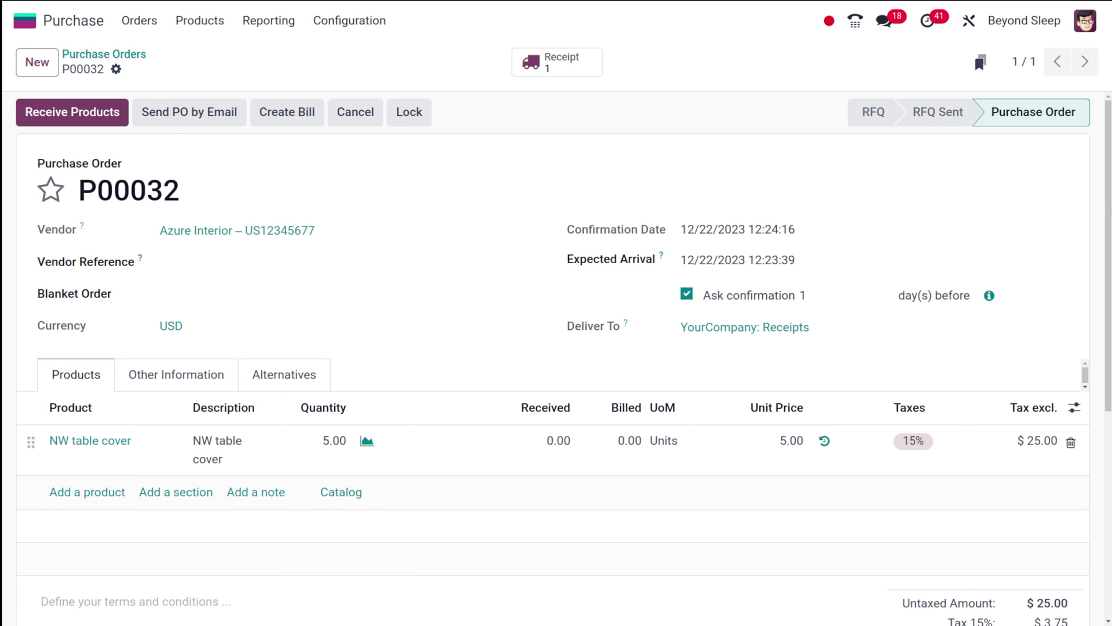
click(84, 114)
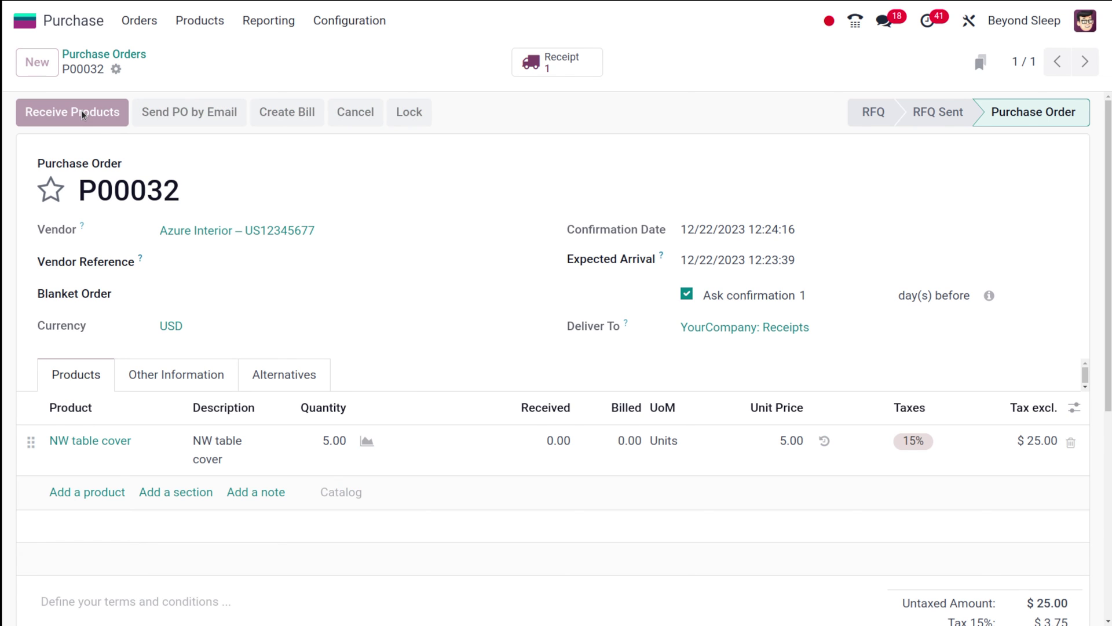
click(55, 112)
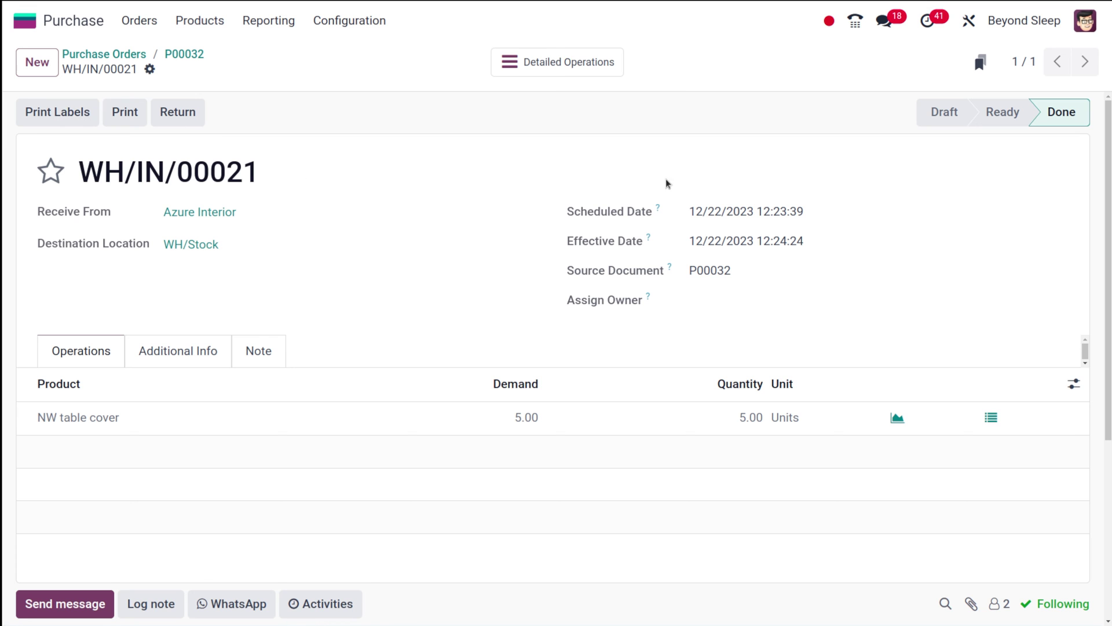
Create the vendor bill from the purchase order and confirm it with bill date 12/29/2023
click(183, 55)
click(53, 118)
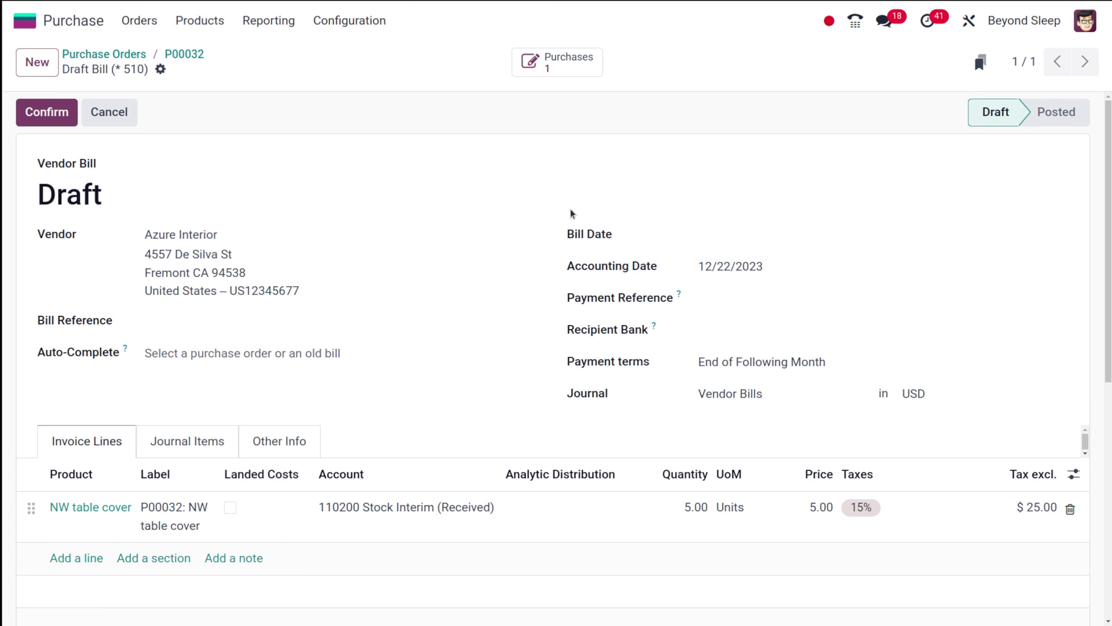
click(725, 242)
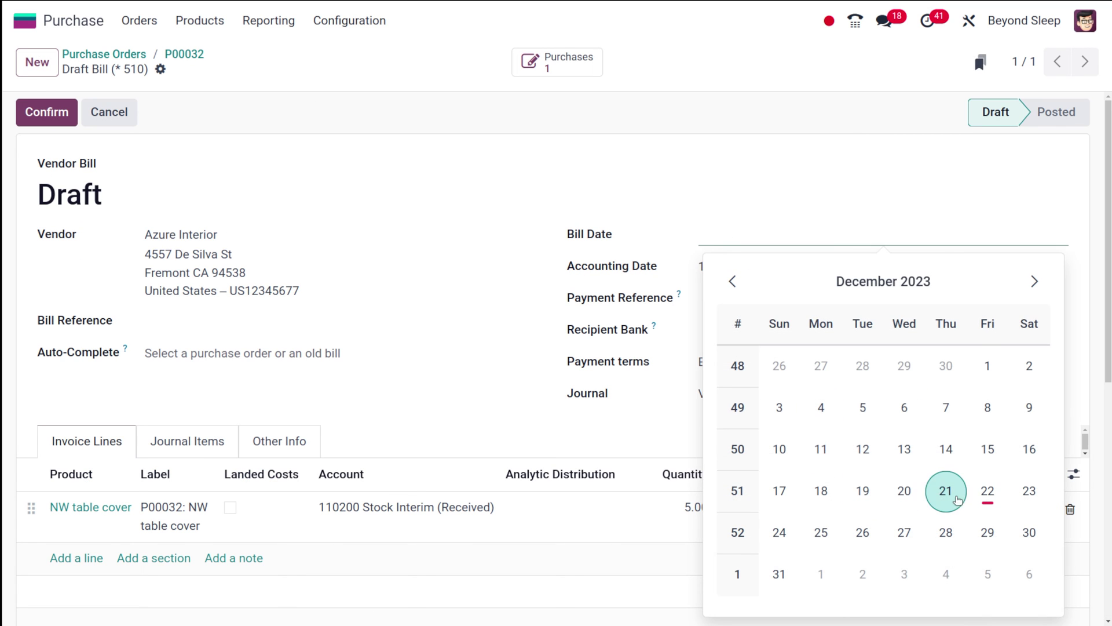
click(988, 531)
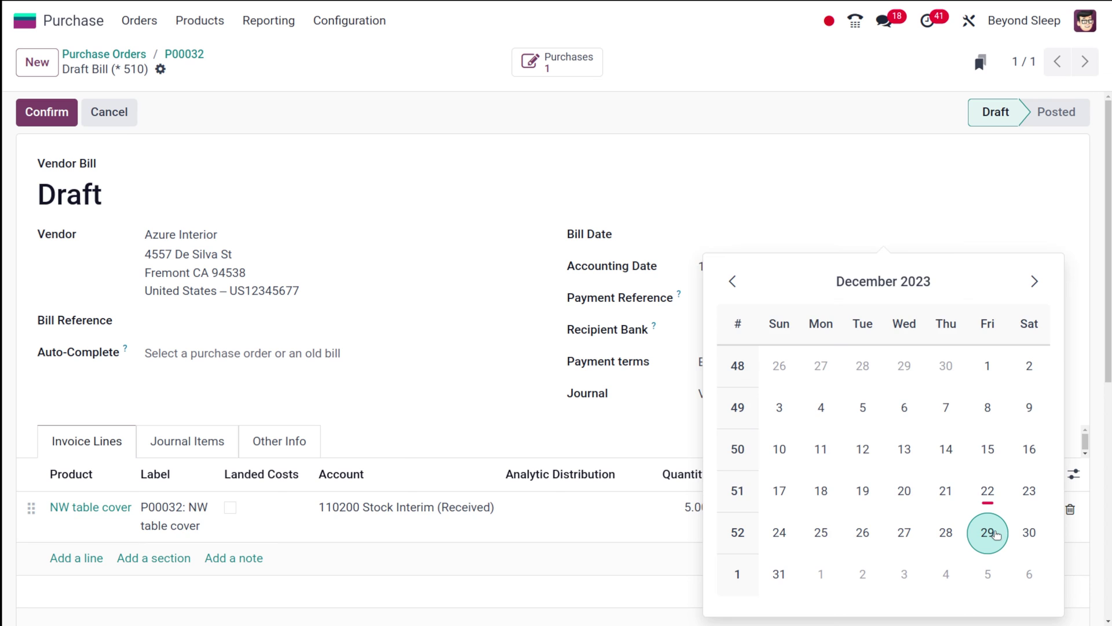
click(39, 112)
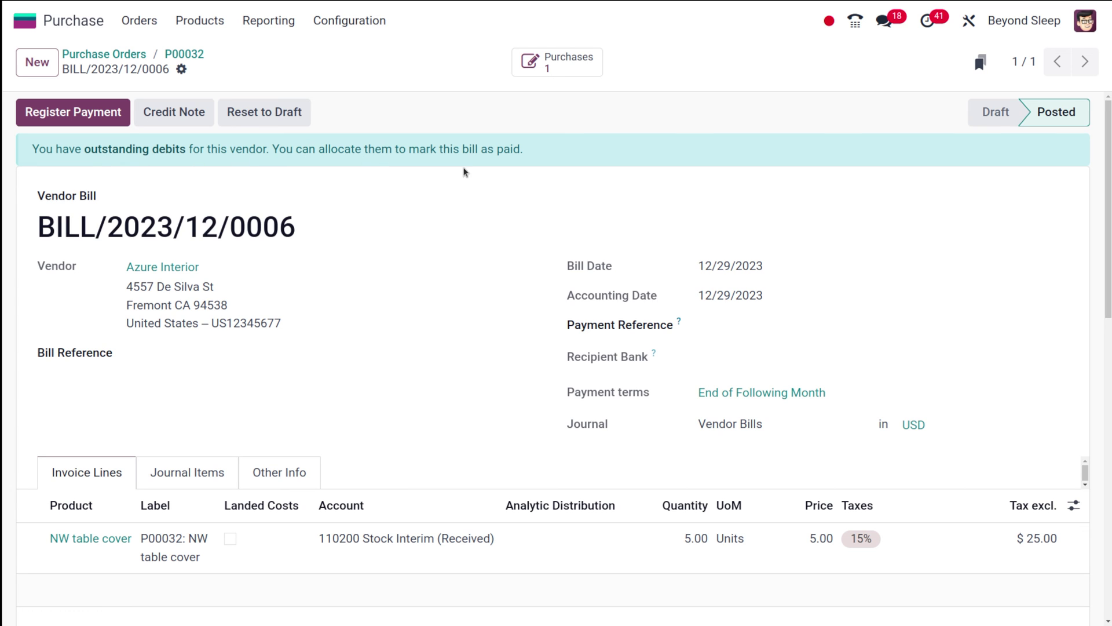
Register the payment for the vendor bill and return to the Purchase app's requests for quotation
click(108, 121)
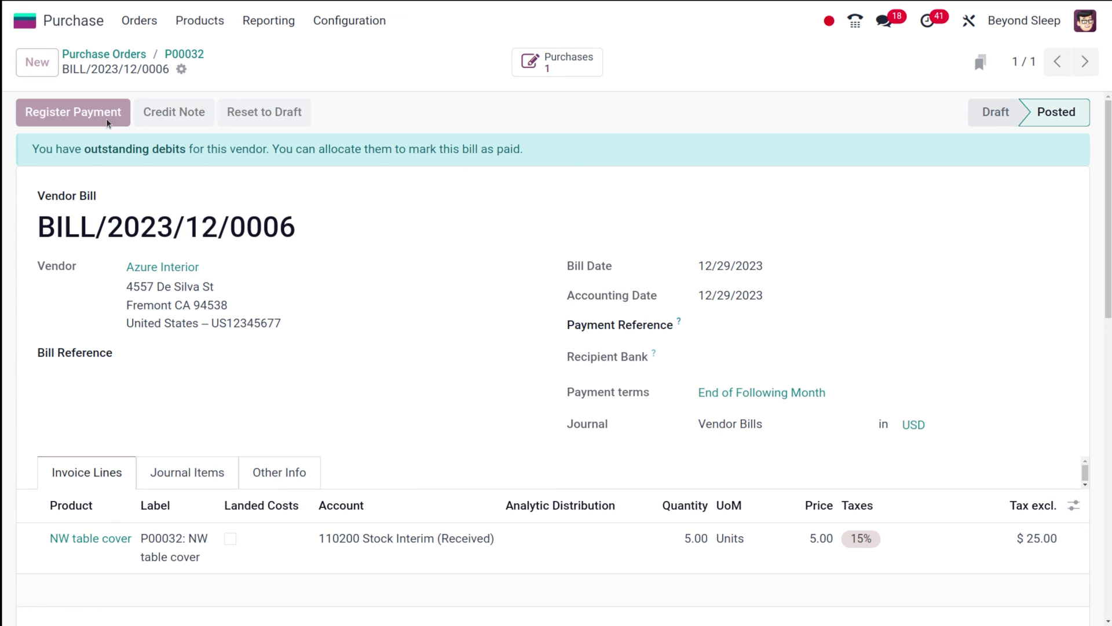
click(208, 407)
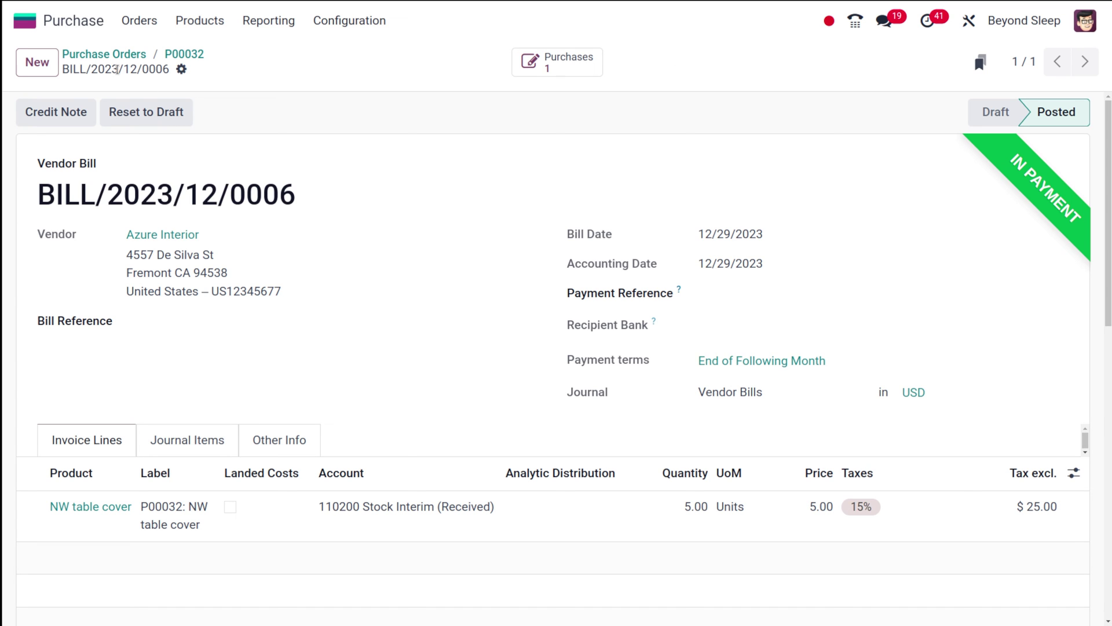
click(41, 21)
text(p)
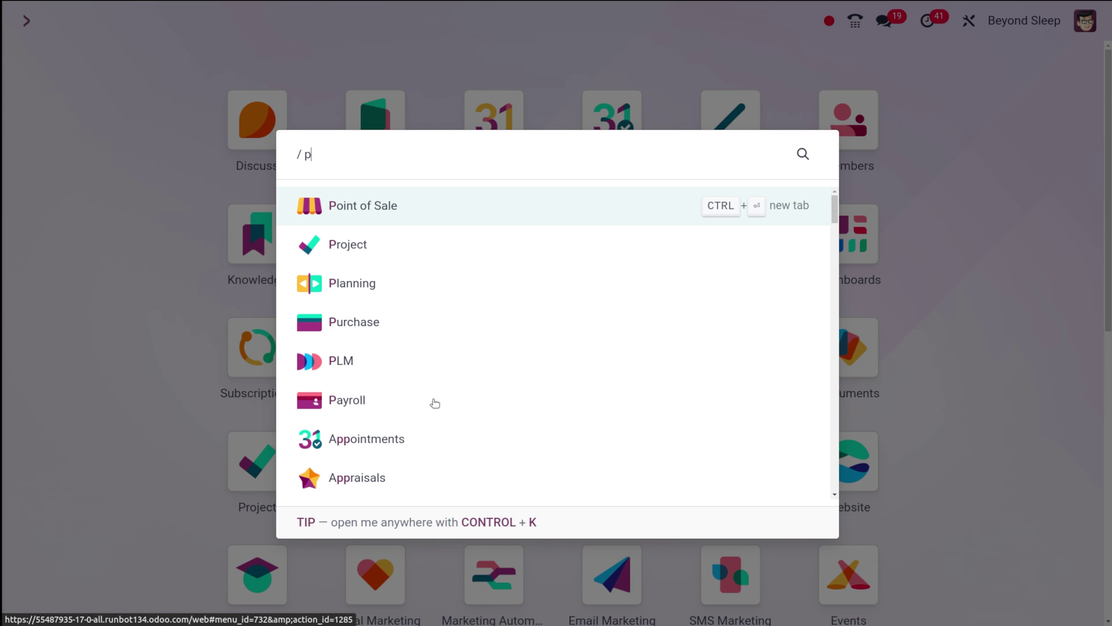
click(384, 322)
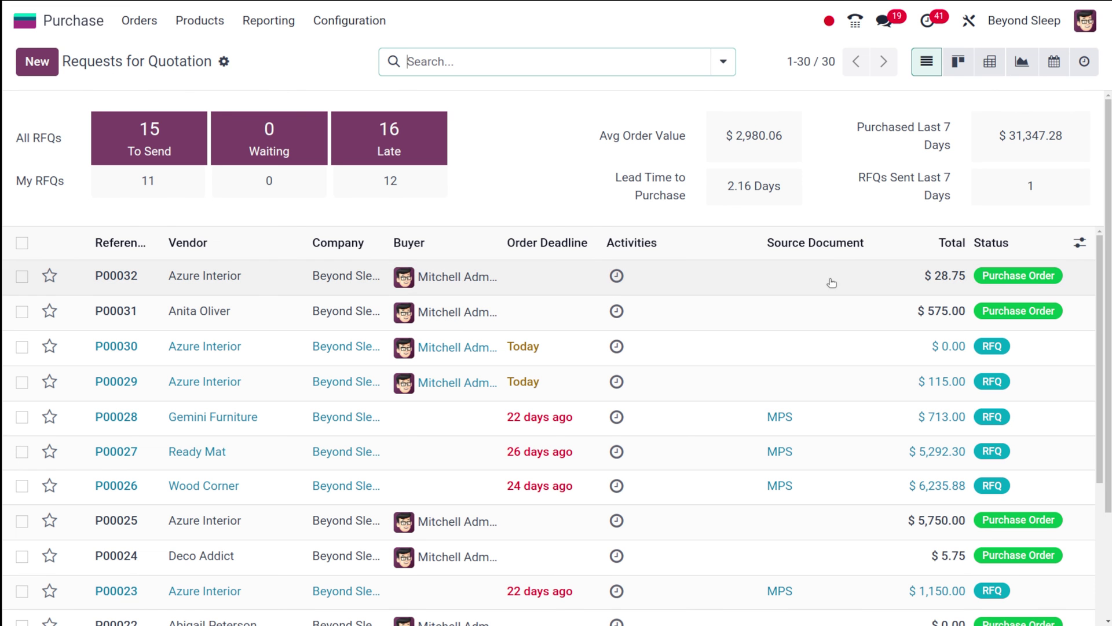
Look through the requests for quotation in the list view and in the kanban view
scroll(442, 462, down, 10)
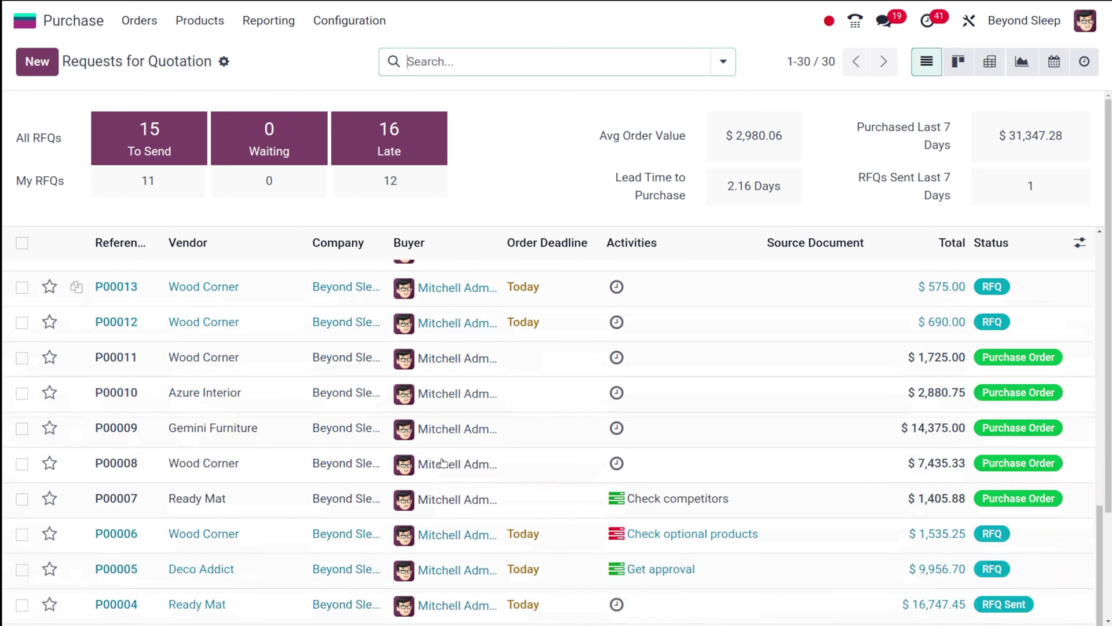
scroll(442, 462, up, 10)
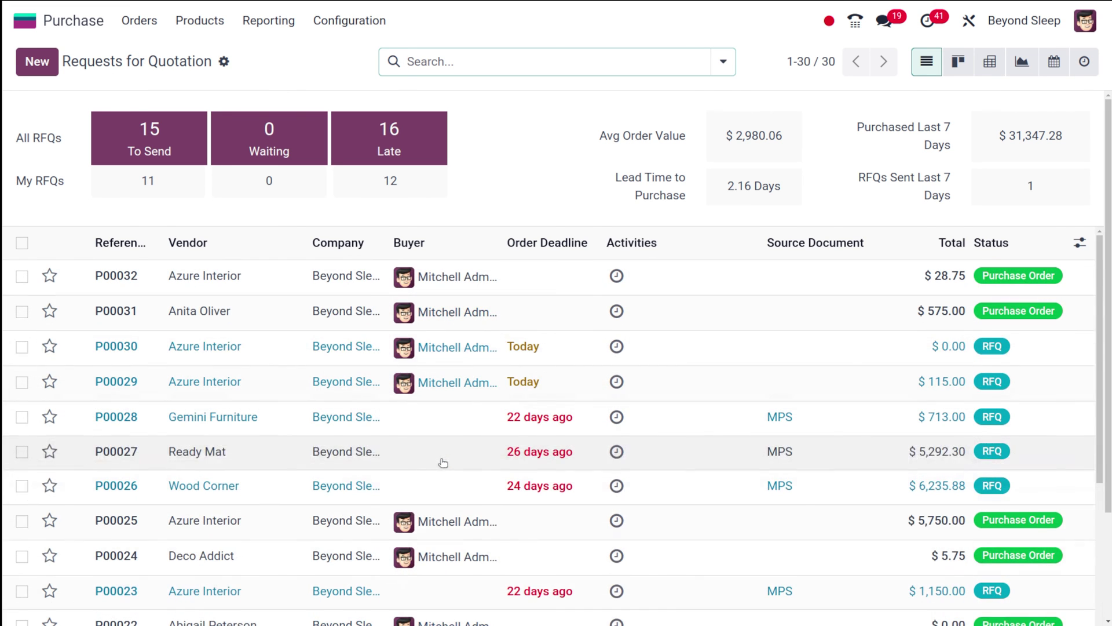
click(959, 61)
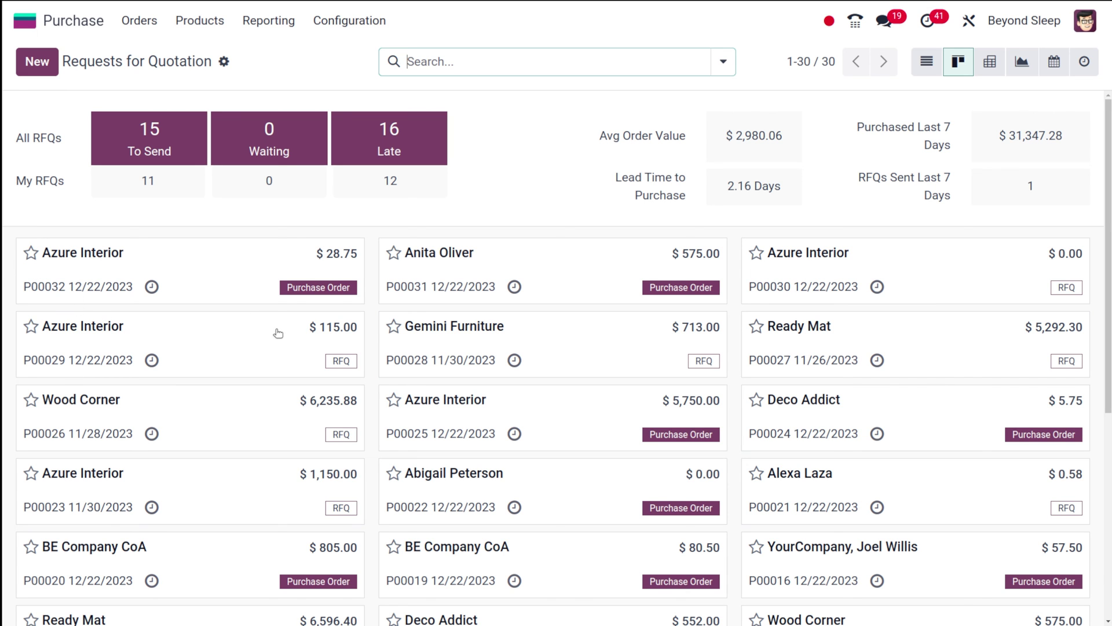
scroll(822, 324, down, 3)
scroll(822, 325, up, 3)
Add the Currency Rate and Bill Count measures to the requests' pivot table, and flip its axes twice
click(991, 62)
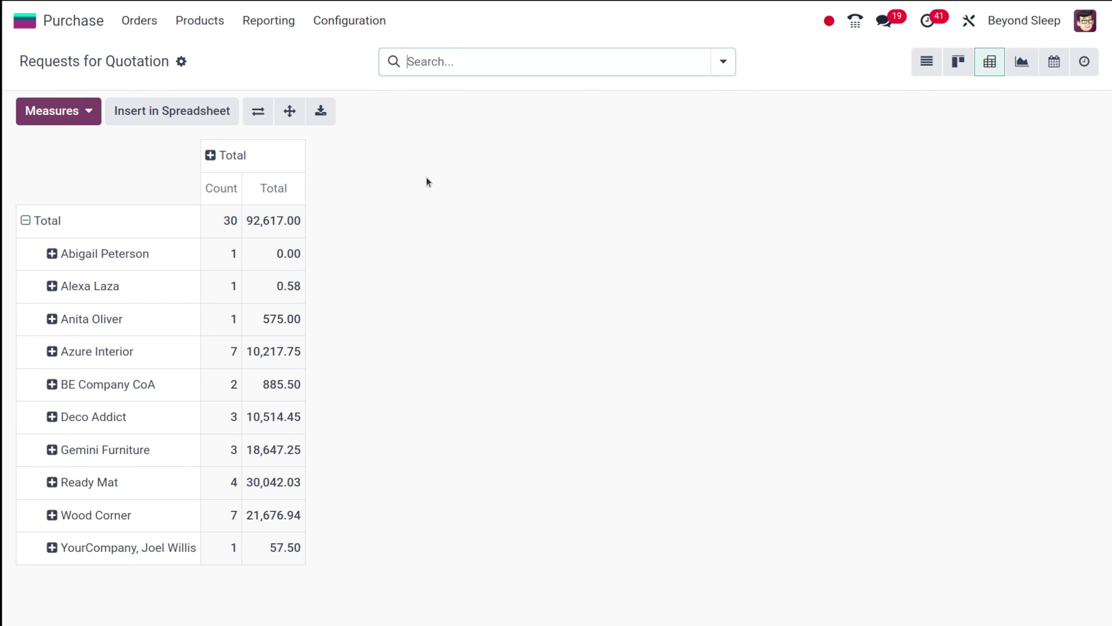
click(67, 114)
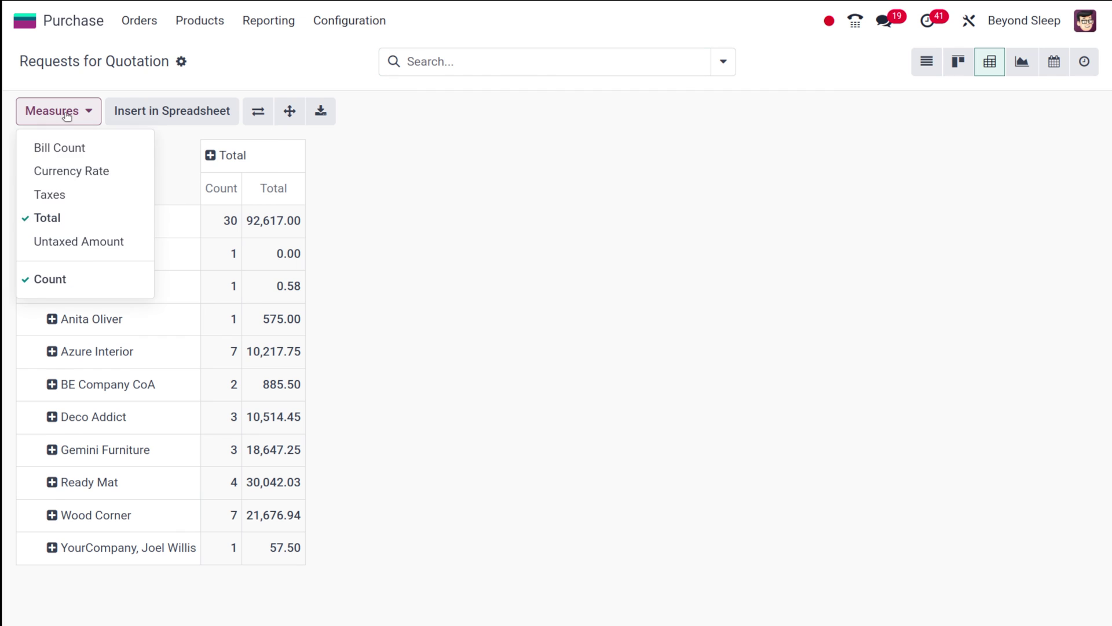
click(79, 171)
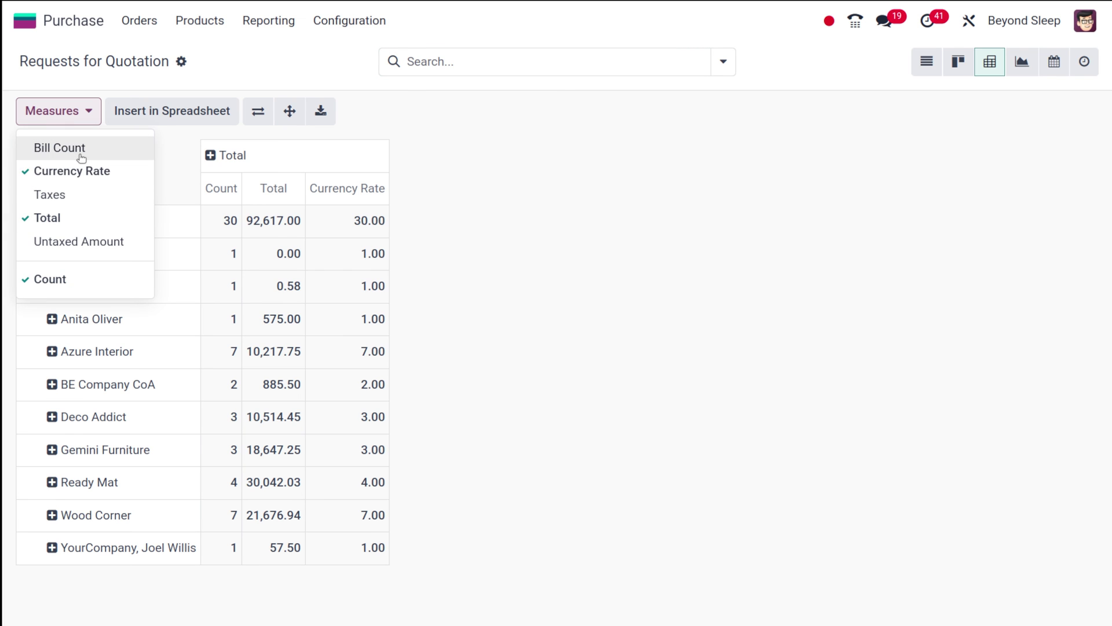
click(81, 152)
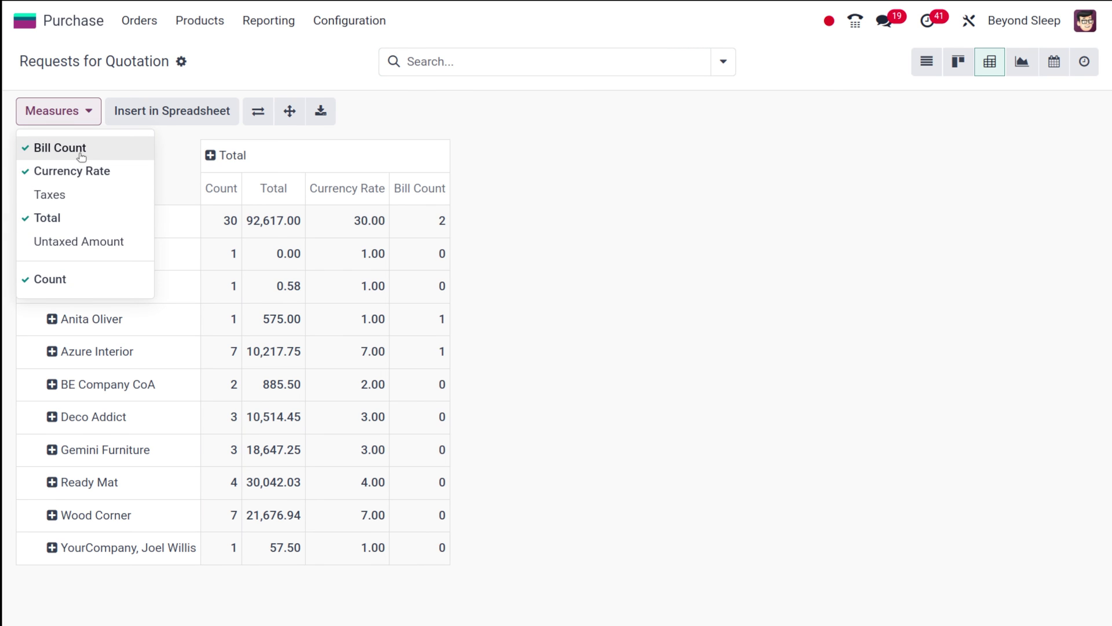
click(600, 154)
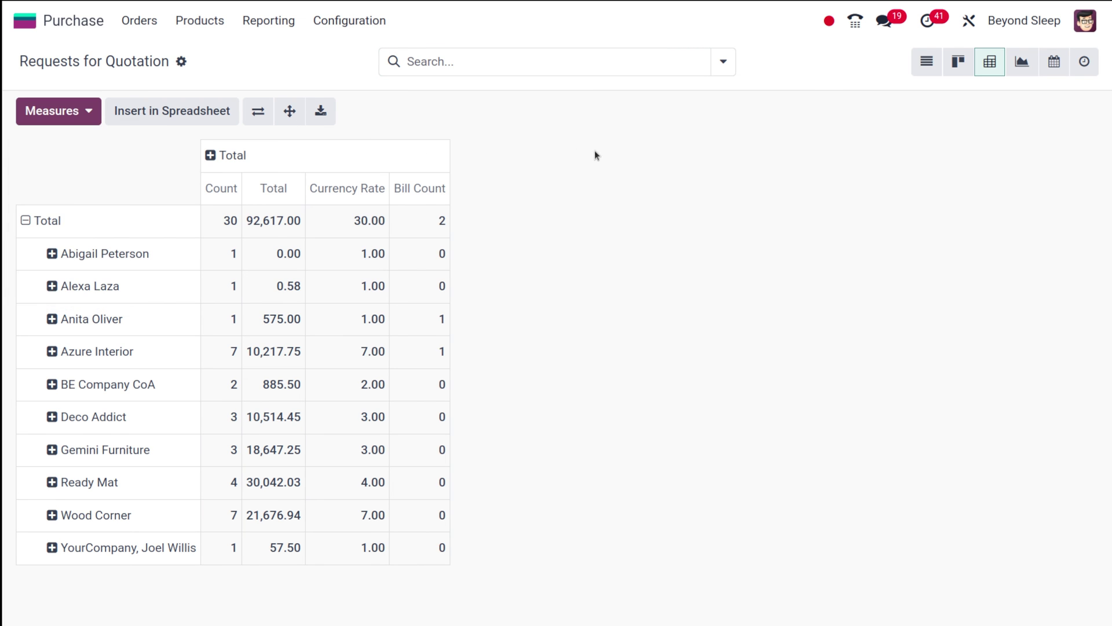
click(255, 114)
click(252, 119)
View the requests for quotation as bar, line and pie charts, and check the available chart measures
click(1021, 61)
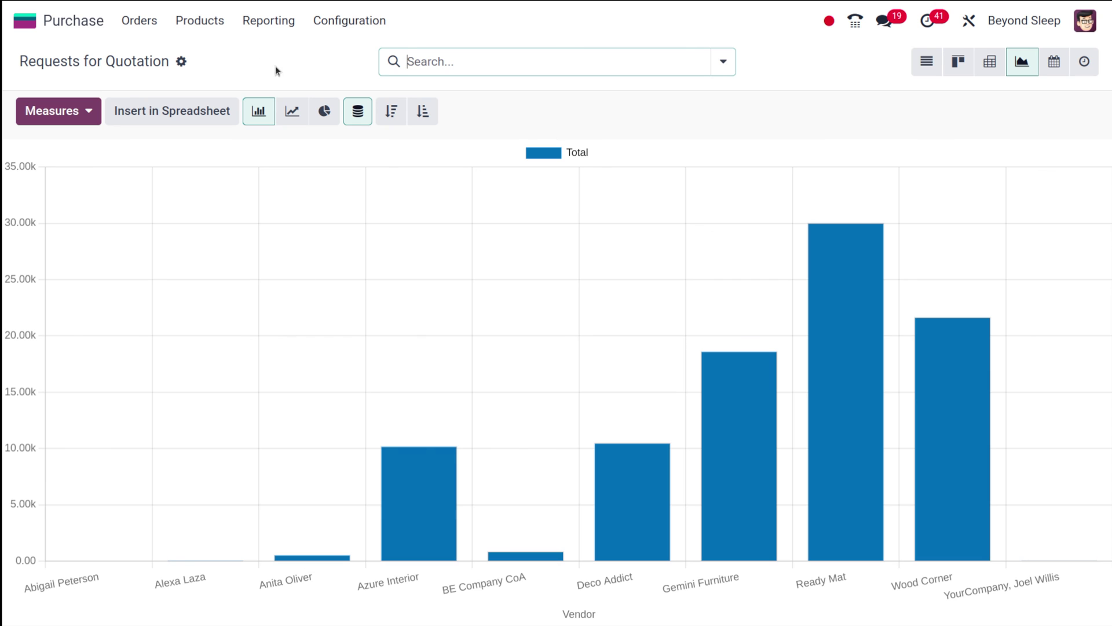
click(292, 113)
click(325, 111)
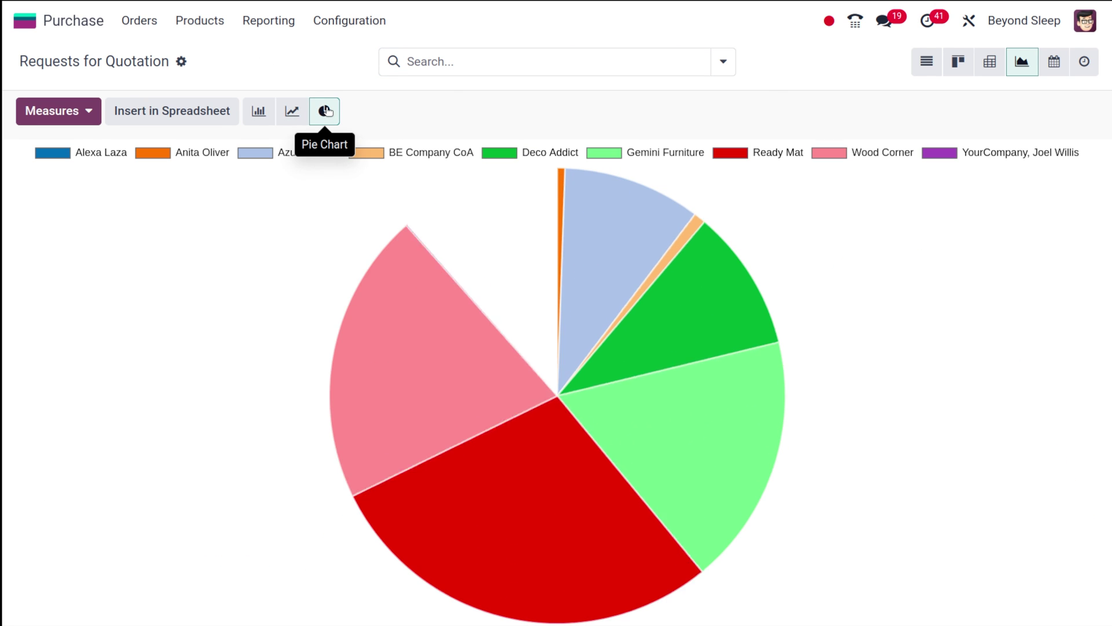
click(56, 109)
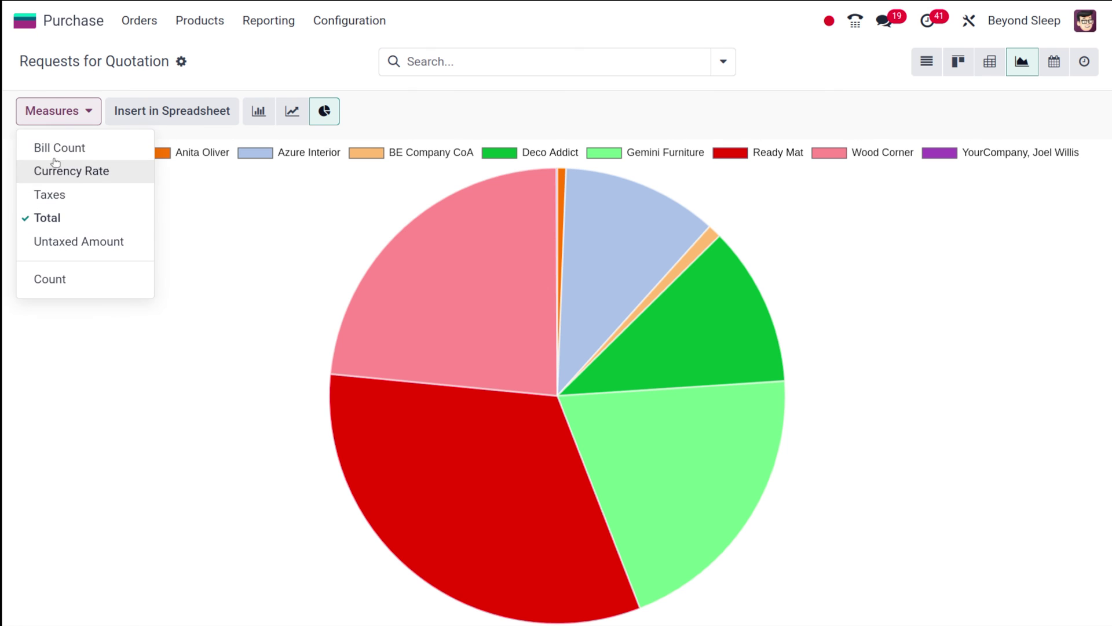
click(222, 296)
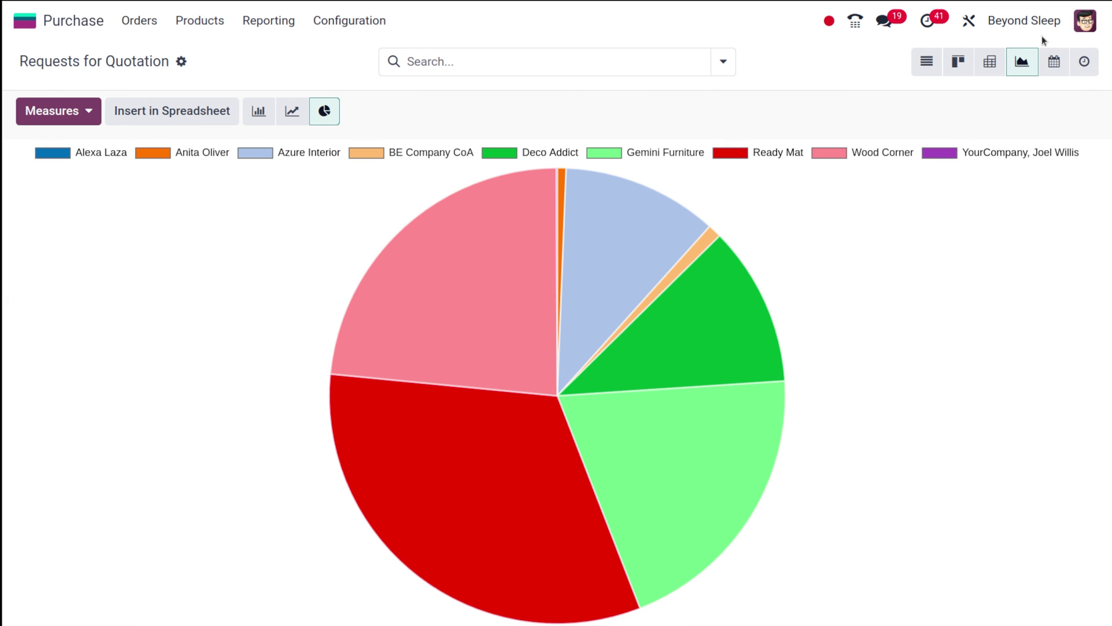
View the requests for quotation in the calendar with its time scale options, and in the activity view
click(1054, 61)
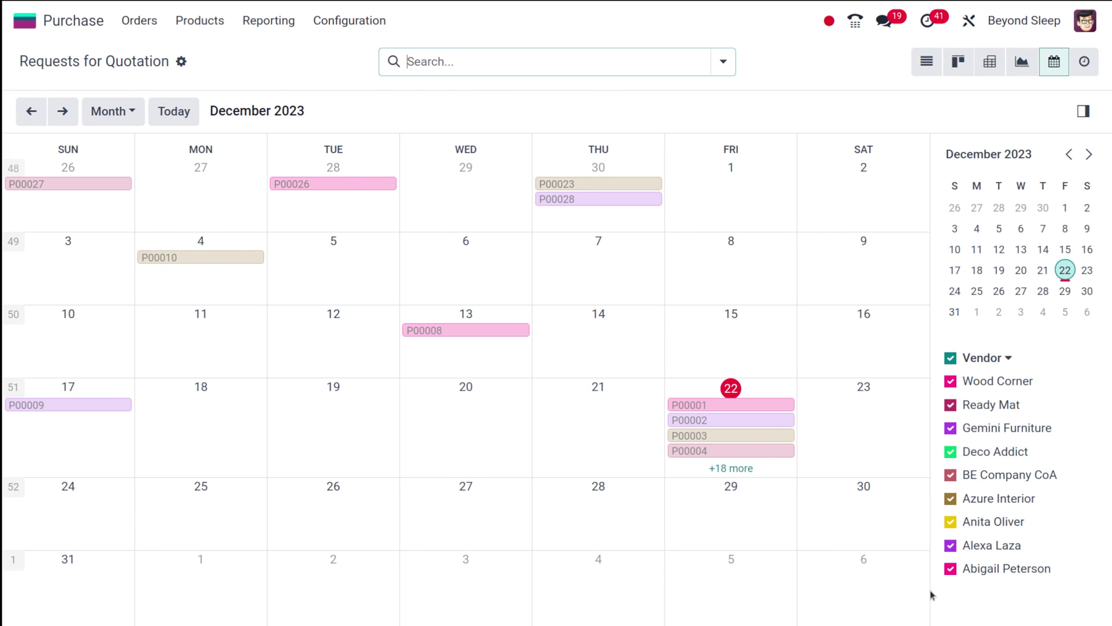
click(111, 116)
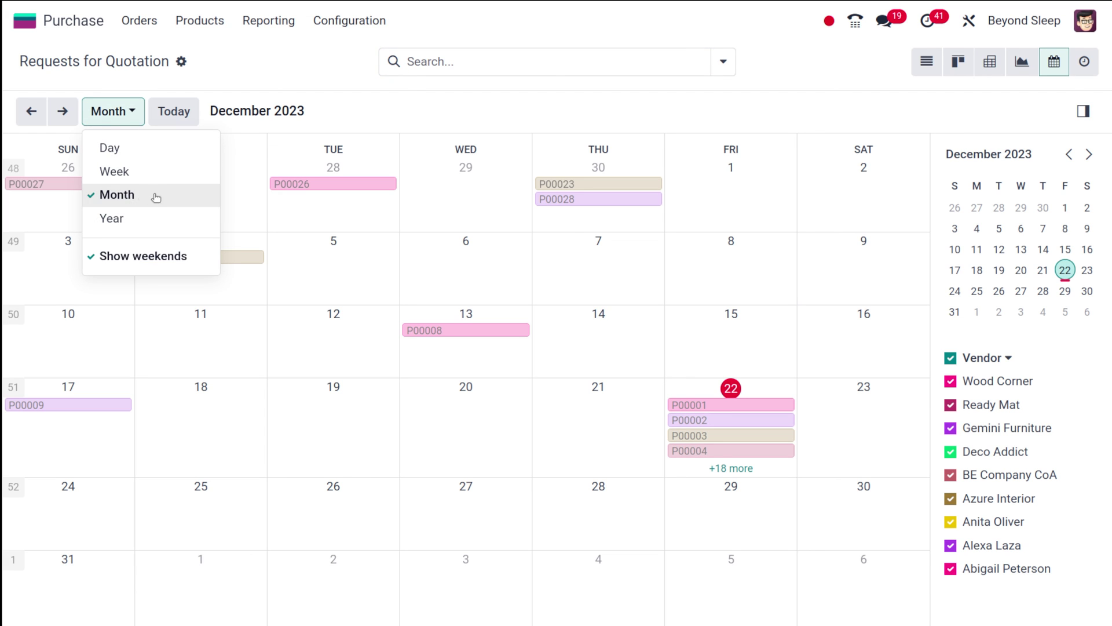
click(579, 135)
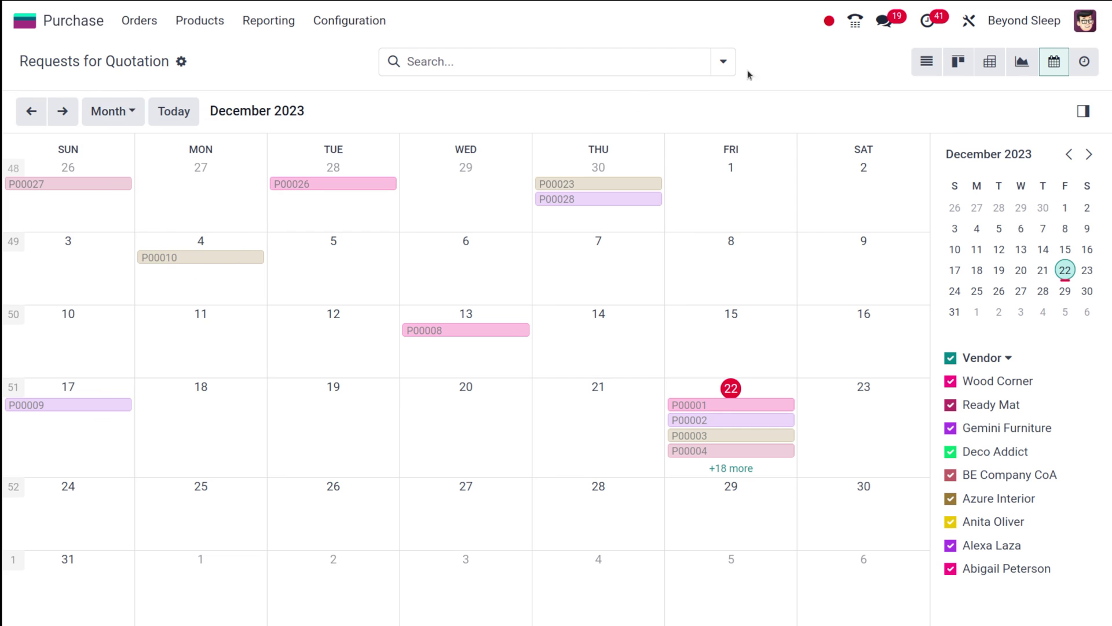
click(1086, 63)
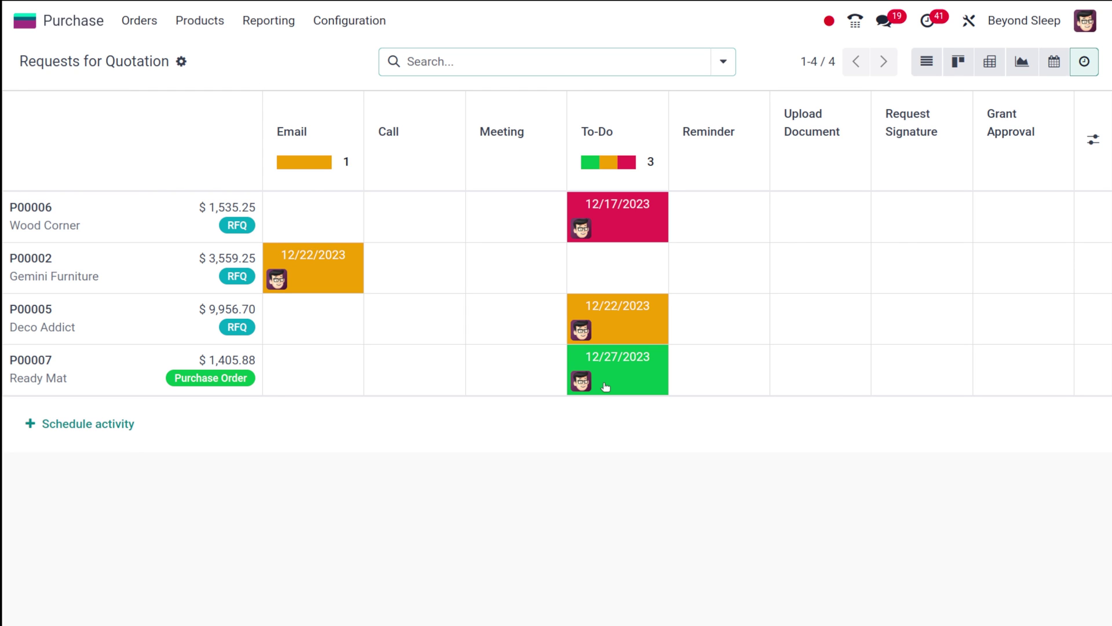
Open the purchase orders and look at them in the kanban, pivot, graph, calendar and activity views
click(146, 30)
click(133, 76)
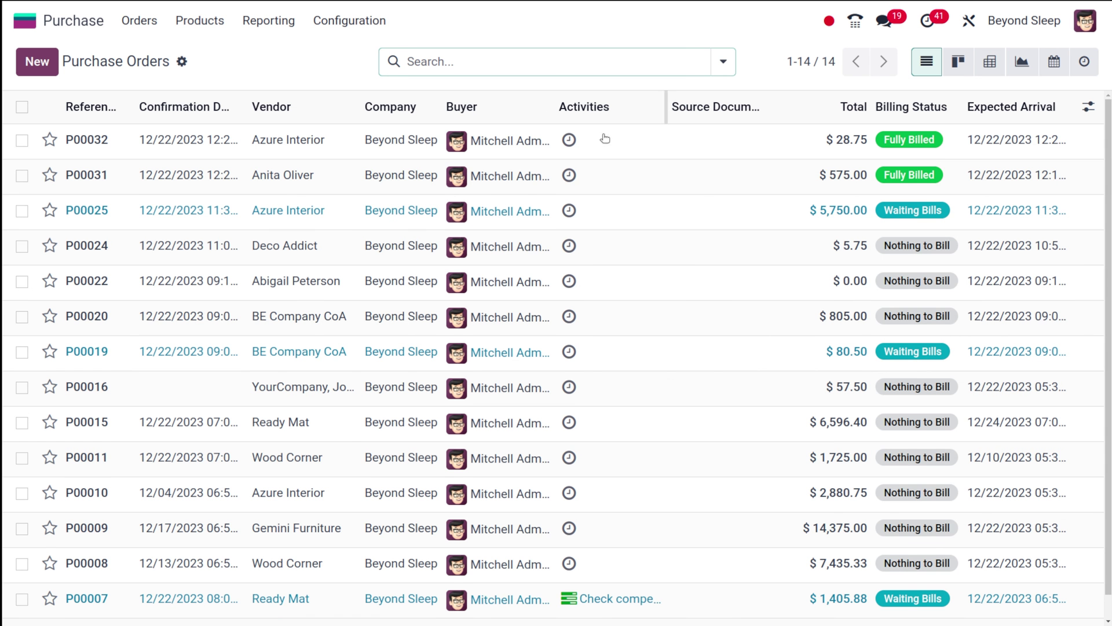
click(958, 62)
click(998, 65)
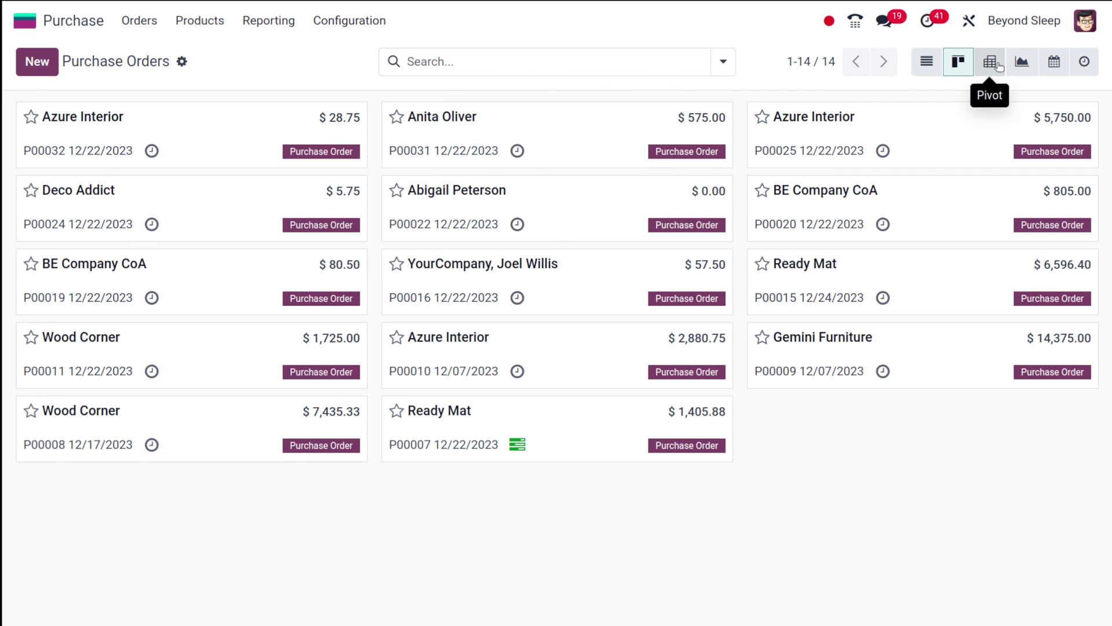
click(1032, 61)
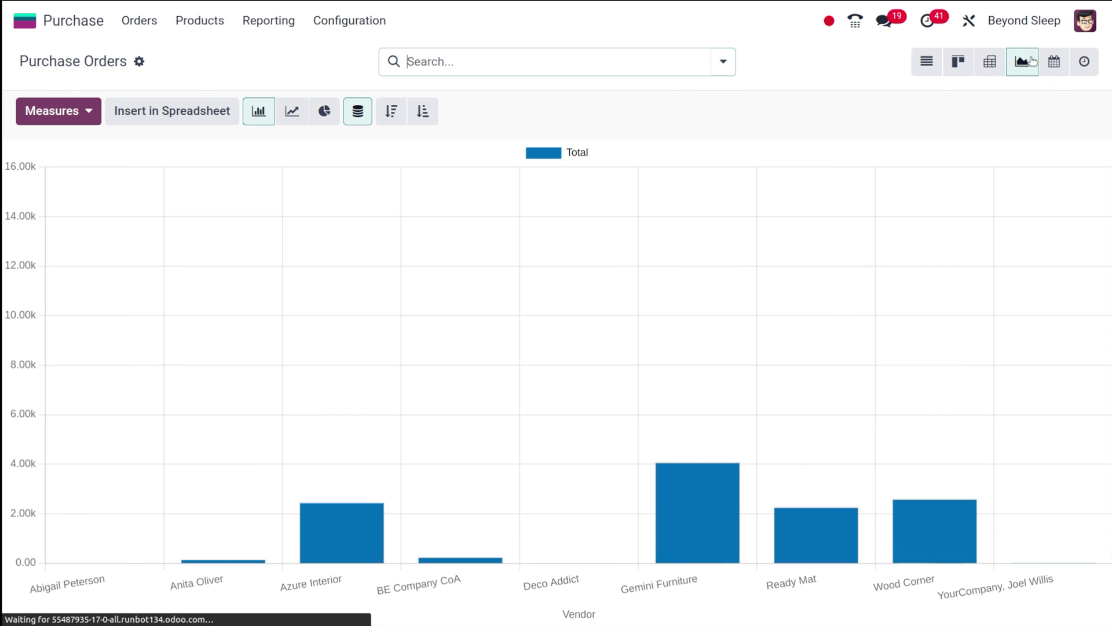
click(1051, 61)
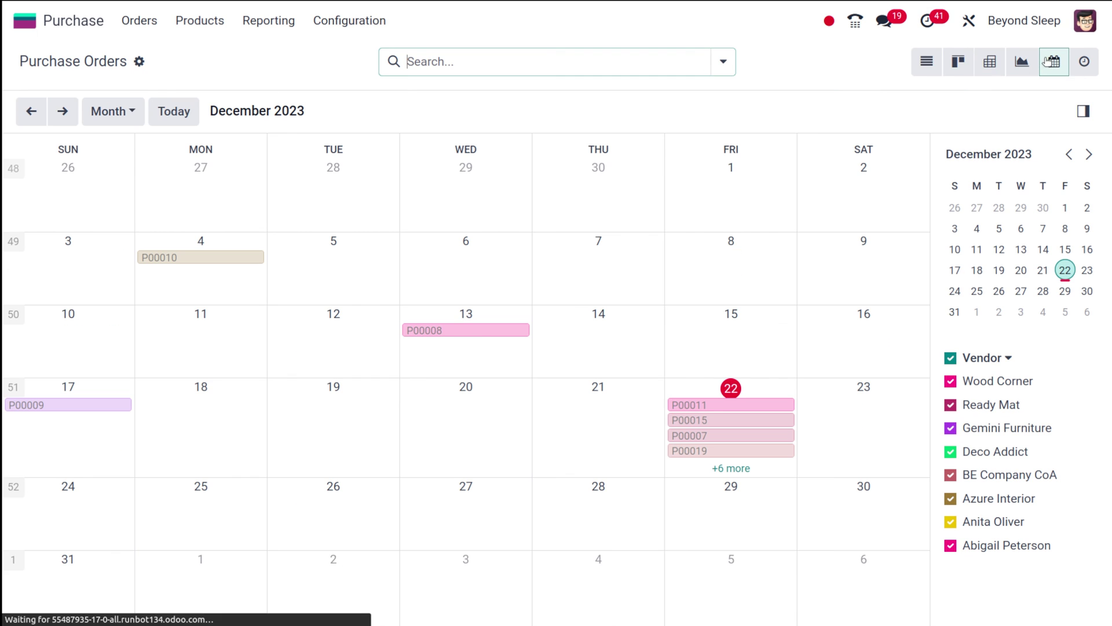
click(1084, 63)
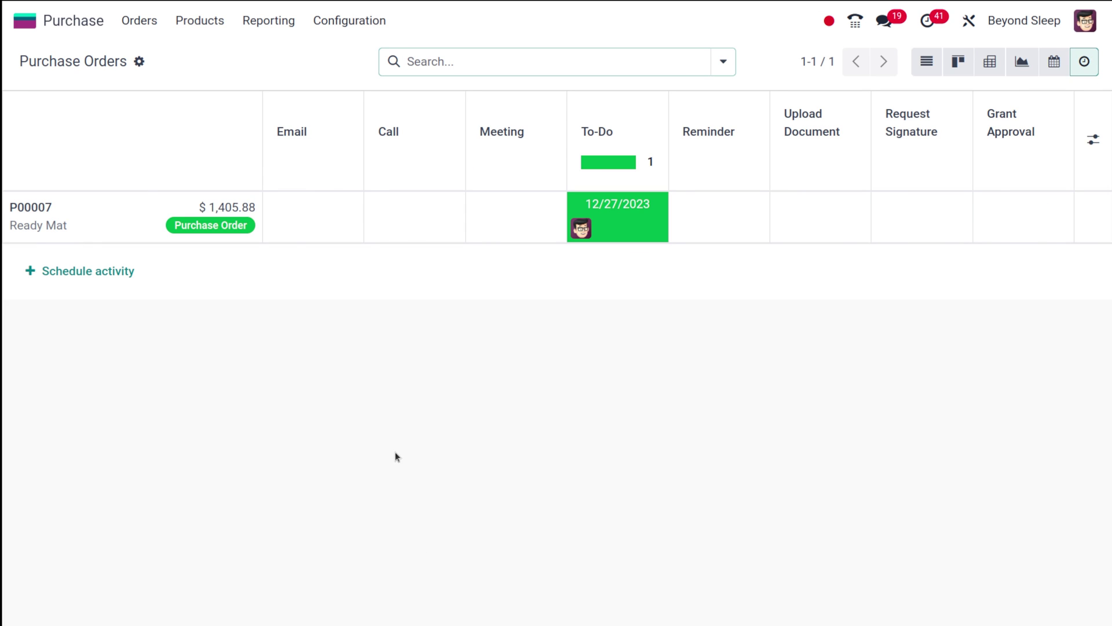